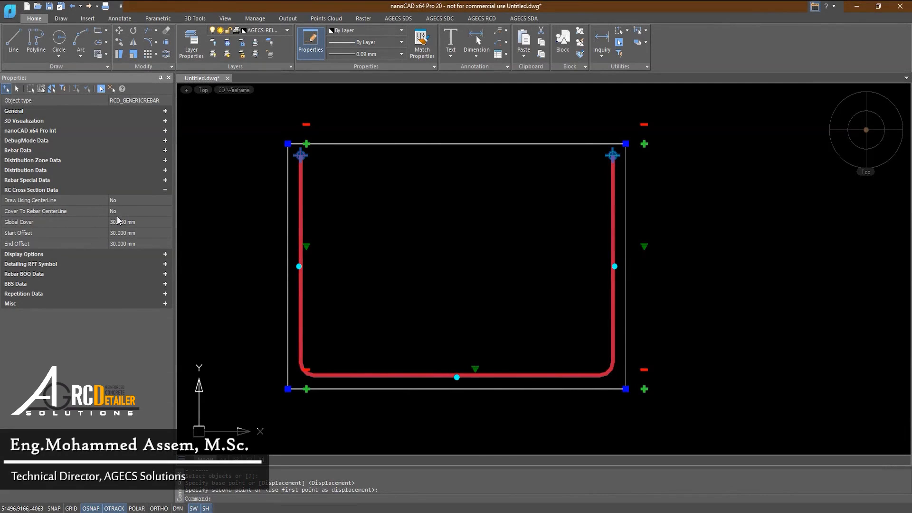
Set the rebar's global cover to 0 mm and inspect its position against the concrete outline.
middle_click_drag(303, 237, 278, 234)
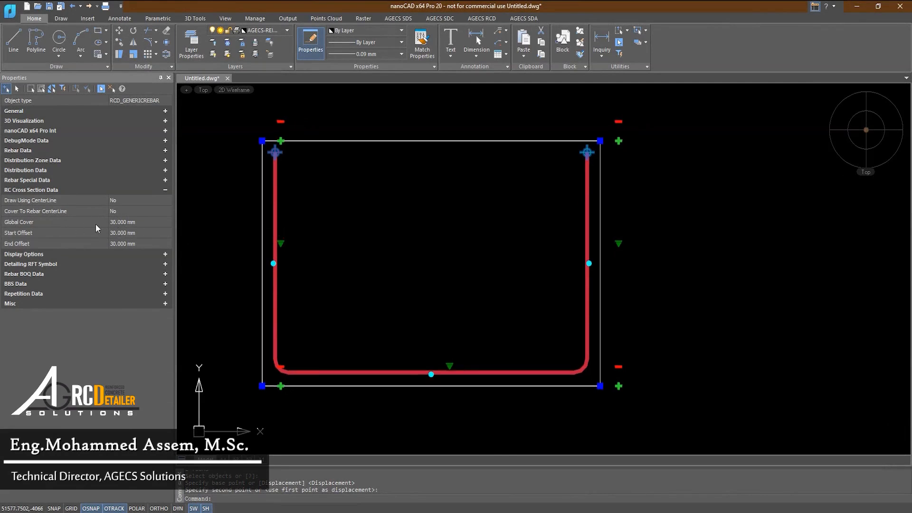
left_click(121, 222)
type("0")
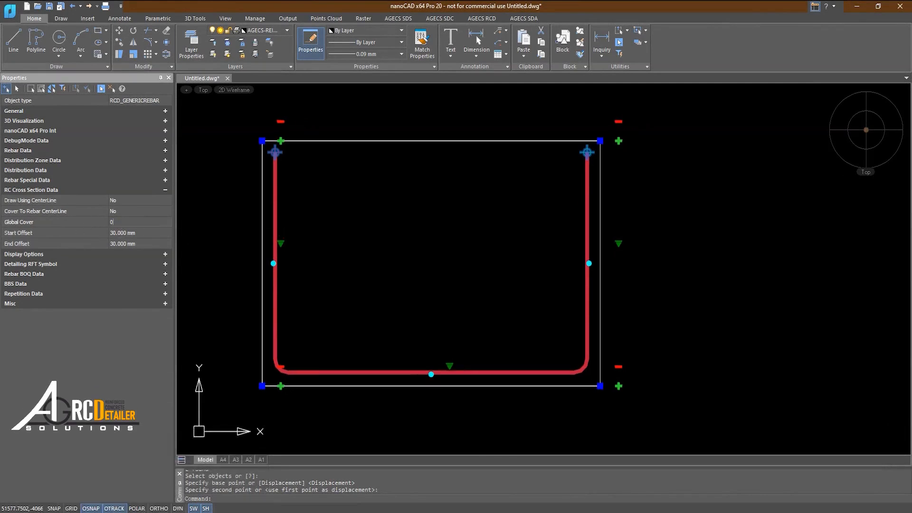
key("Return")
scroll(285, 178, "up", 3)
scroll(311, 234, "down", 3)
middle_click_drag(312, 234, 327, 165)
scroll(366, 328, "up", 2)
scroll(429, 315, "down", 1)
middle_click_drag(429, 314, 360, 321)
scroll(522, 302, "down", 1)
middle_click_drag(538, 301, 478, 314)
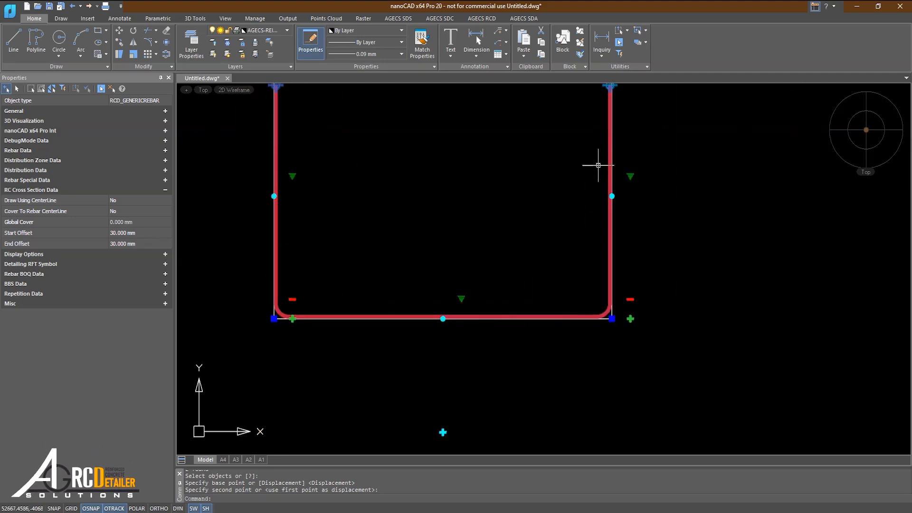
middle_click_drag(599, 221, 597, 263)
Set the rebar's global cover to 50 mm.
left_click(122, 223)
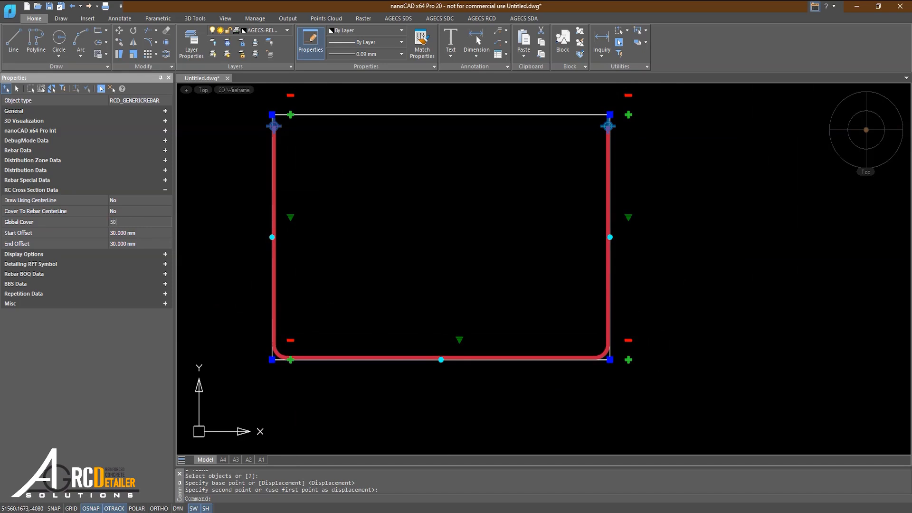
type("50")
key("Return")
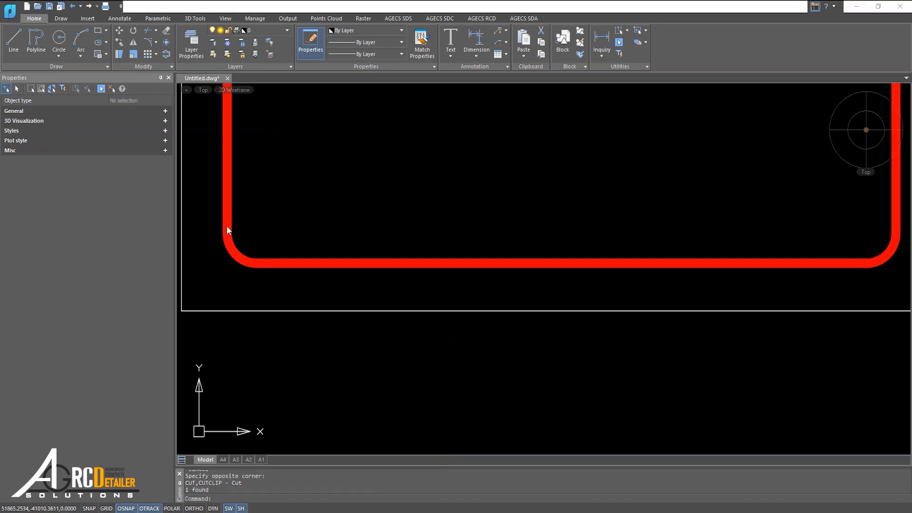
scroll(276, 243, "down", 2)
scroll(285, 244, "down", 1)
left_click(289, 250)
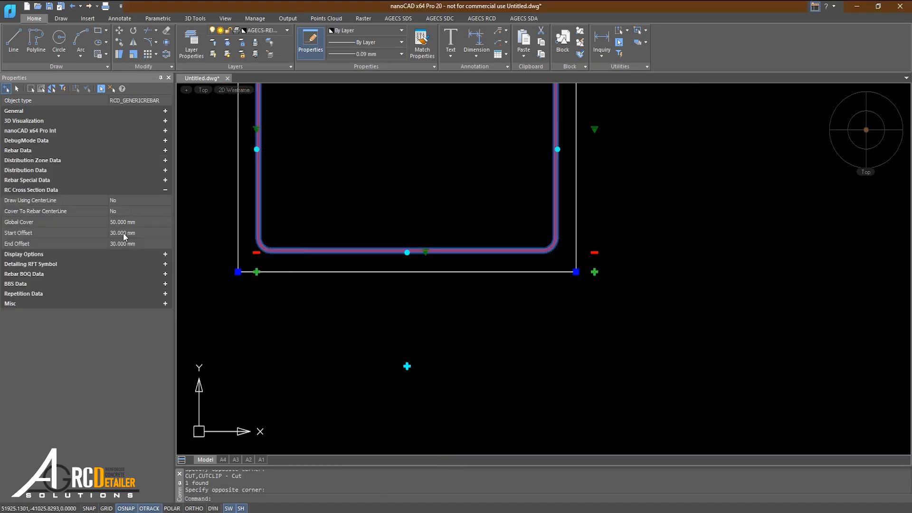
Add a linear dimension between the concrete outline's lower edge and the outer face of the rebar's bottom segment.
key("Escape")
left_click(476, 40)
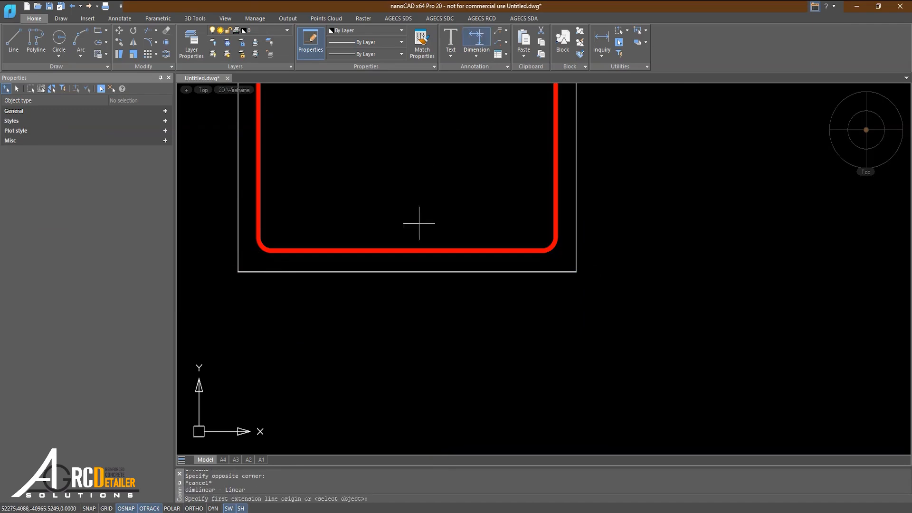
scroll(418, 238, "up", 1)
left_click(386, 275)
left_click(386, 247)
left_click(368, 264)
Add a linear dimension between the concrete outline's left edge and the outer face of the rebar's left leg.
middle_click_drag(252, 234, 356, 279)
scroll(357, 278, "down", 2)
scroll(319, 247, "up", 2)
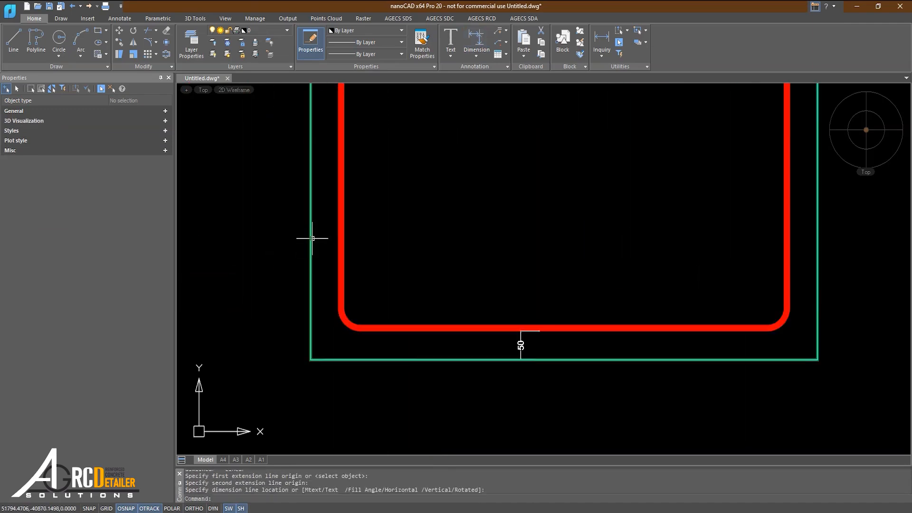
key("Return")
left_click(311, 233)
left_click(339, 233)
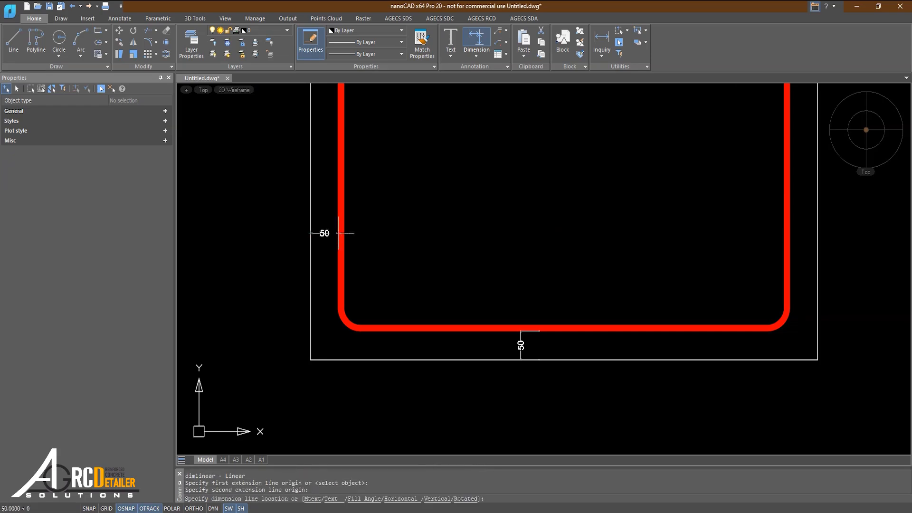
left_click(337, 221)
scroll(342, 267, "down", 3)
left_click(340, 267)
left_click(335, 267)
middle_click_drag(356, 274, 355, 325)
middle_click_drag(400, 289, 399, 264)
scroll(372, 271, "up", 2)
key("Escape")
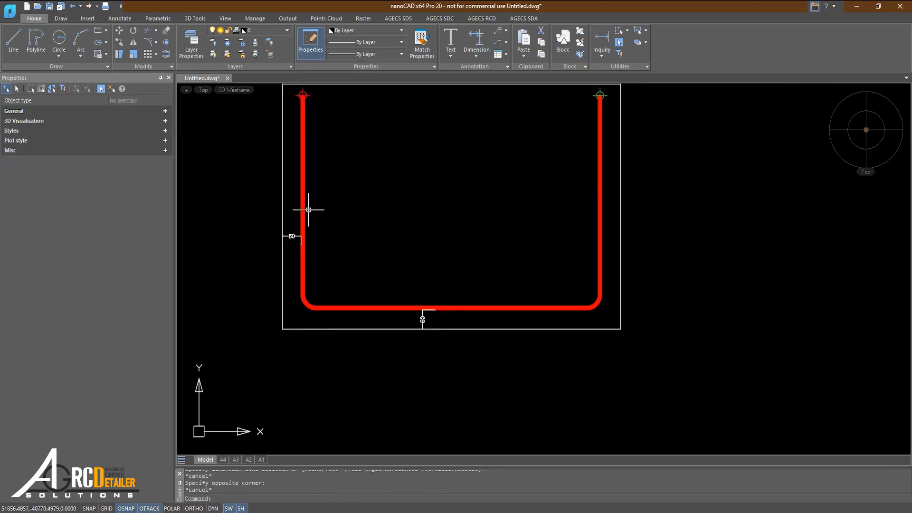
Select the rebar and examine its cover along the left leg and the bottom segment.
scroll(295, 266, "up", 2)
middle_click_drag(306, 265, 285, 255)
scroll(281, 261, "down", 2)
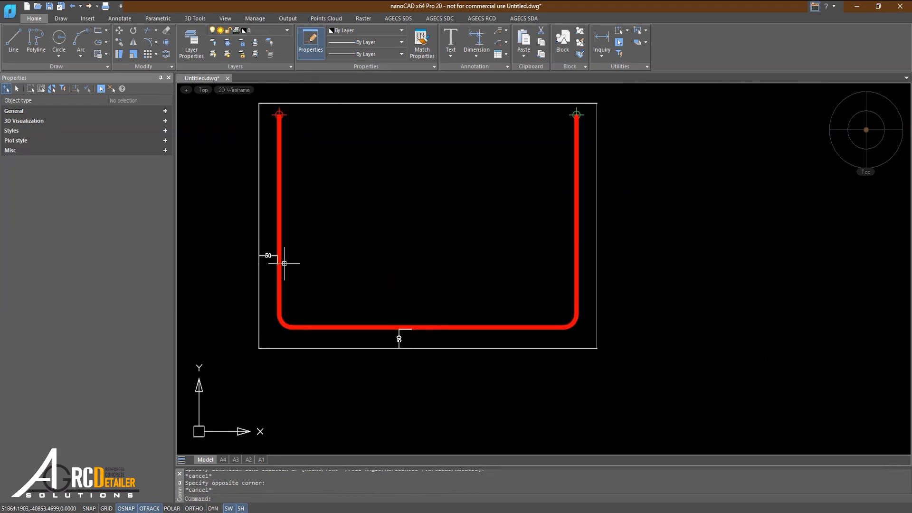
left_click(281, 224)
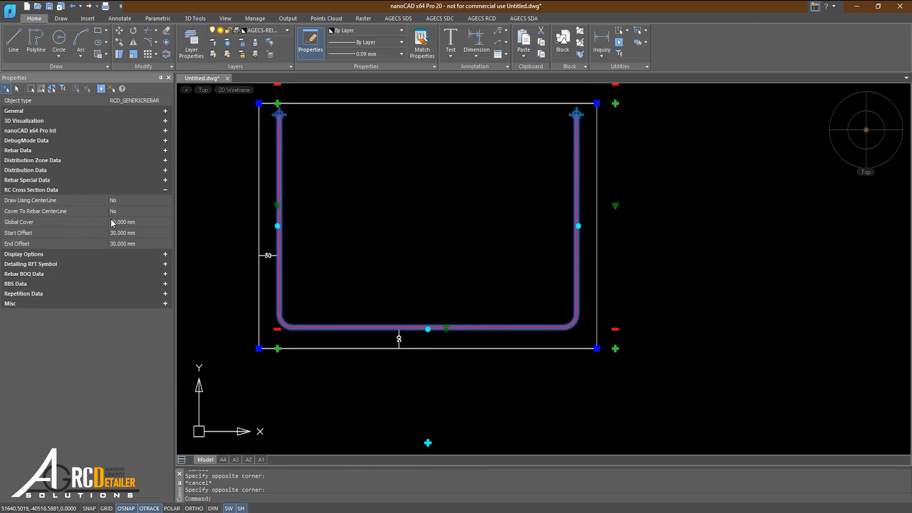
scroll(266, 211, "up", 4)
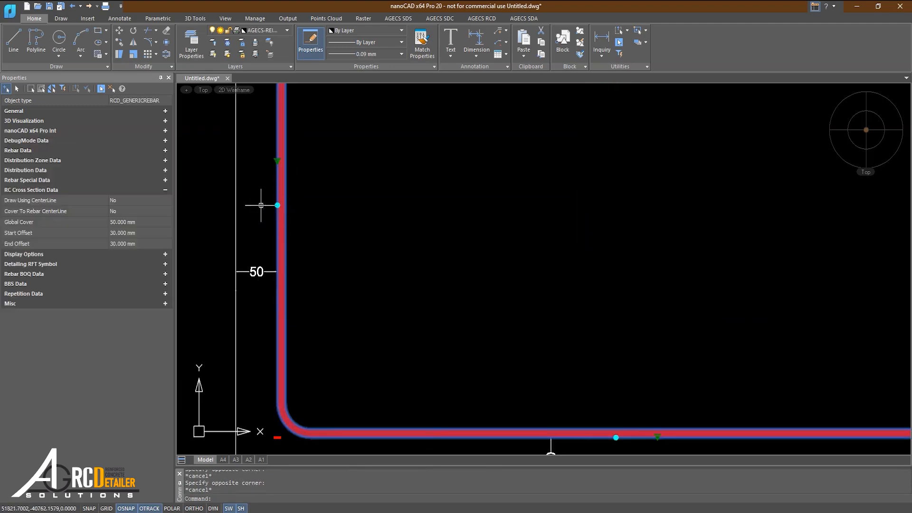
scroll(261, 204, "down", 4)
scroll(350, 244, "up", 4)
middle_click_drag(310, 182, 382, 212)
scroll(382, 212, "down", 2)
middle_click_drag(323, 203, 342, 237)
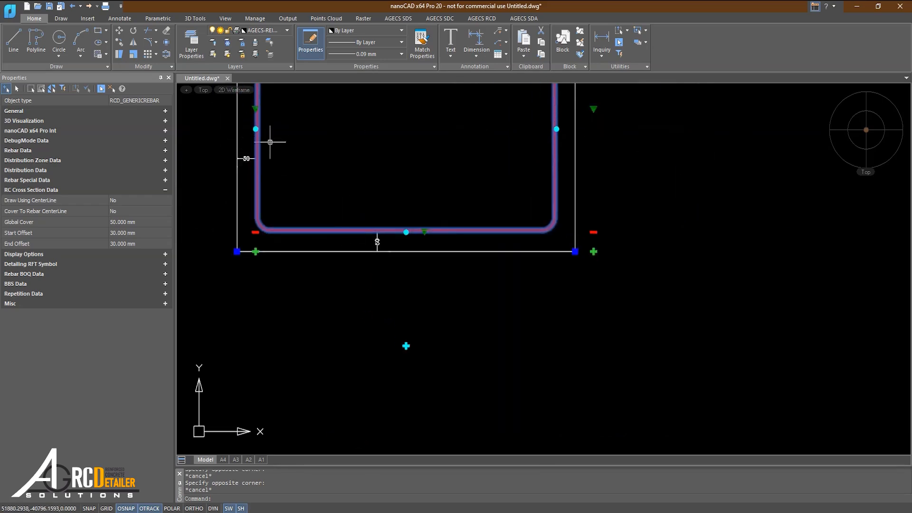
middle_click_drag(298, 167, 304, 208)
middle_click_drag(267, 124, 265, 170)
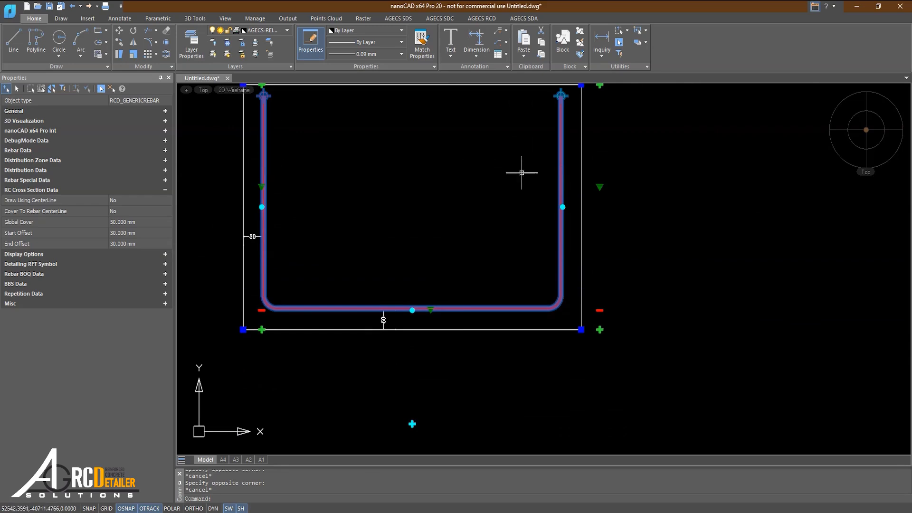
Set the segment cover (offset) of the rebar's bottom segment to 20 mm.
scroll(492, 327, "up", 4)
scroll(418, 305, "down", 2)
scroll(391, 313, "up", 4)
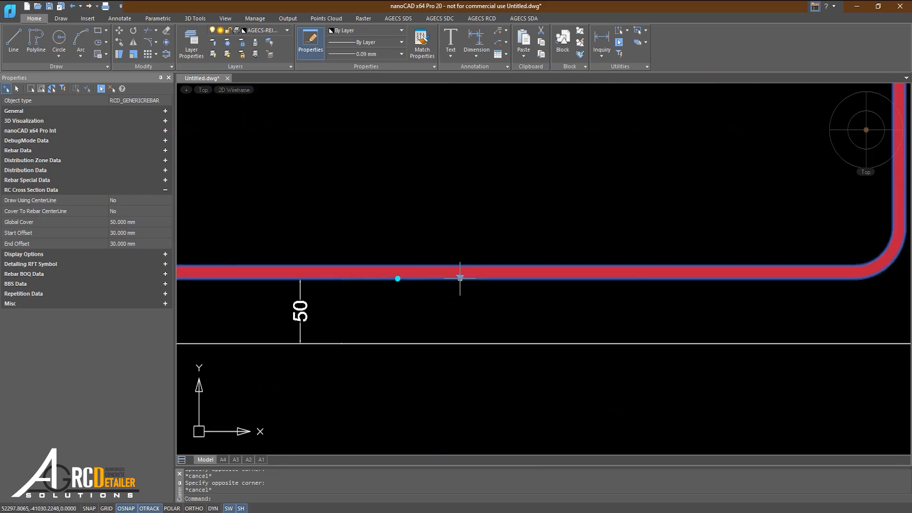
mouse_move(460, 278)
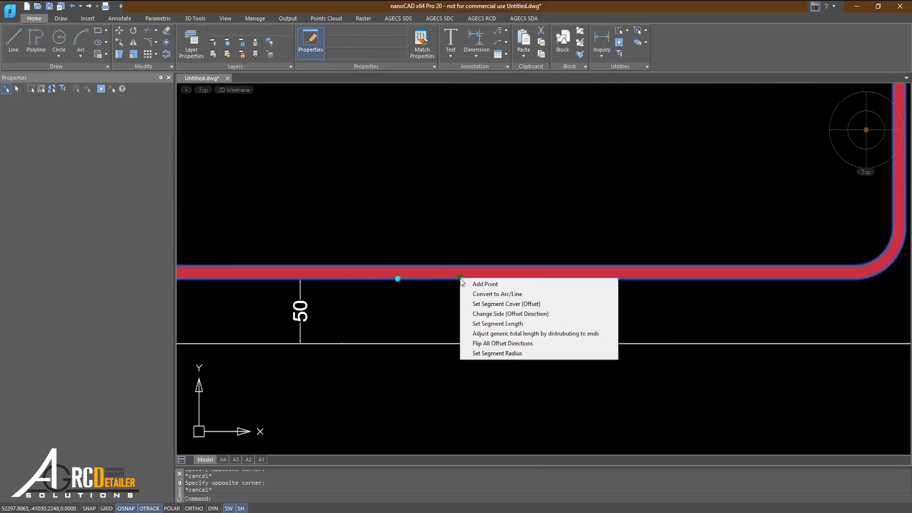
left_click(483, 304)
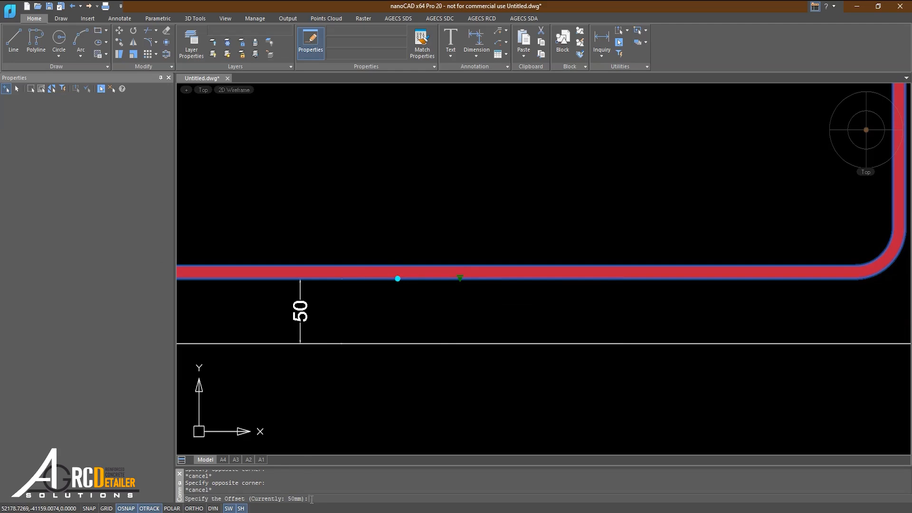
key("Return")
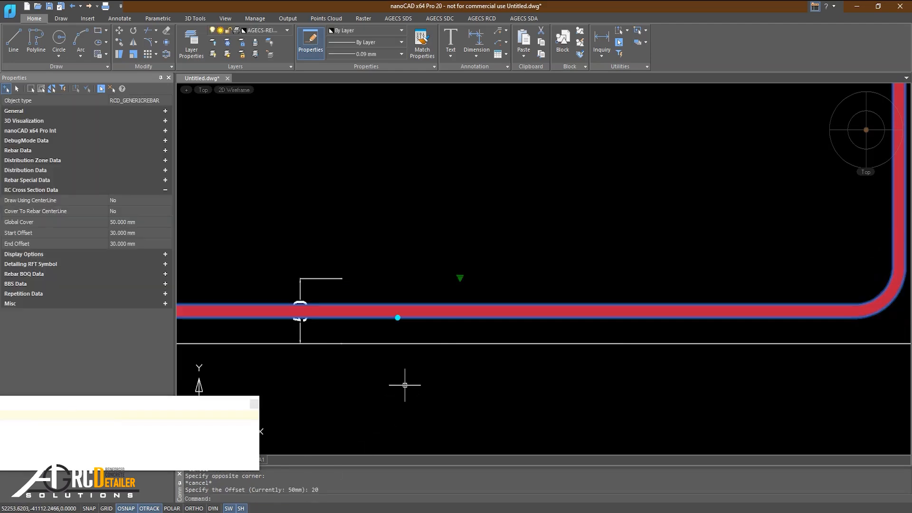
Stretch the bottom cover dimension's upper extension point to the outer face of the rebar's bottom segment.
scroll(570, 325, "down", 2)
scroll(494, 329, "up", 2)
key("Escape")
left_click(421, 281)
left_click(393, 265)
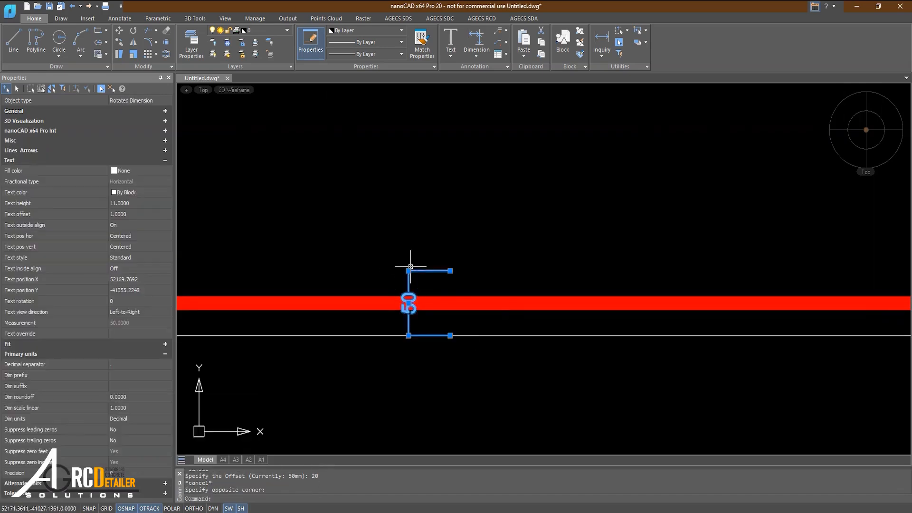
left_click(451, 271)
left_click(453, 311)
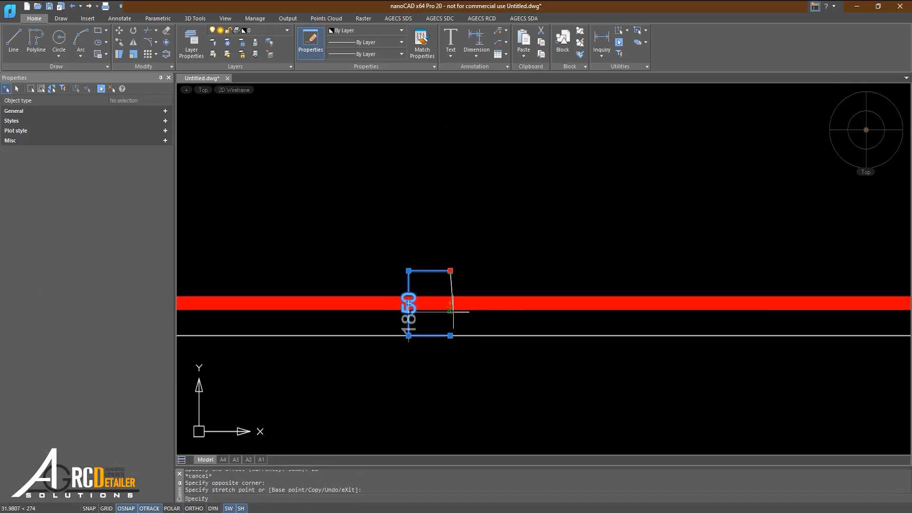
key("Escape")
Change the rebar's global cover and set it back to 50 mm to override the individual segment cover.
scroll(393, 341, "down", 3)
scroll(342, 267, "up", 2)
scroll(354, 288, "down", 2)
scroll(570, 250, "up", 2)
scroll(522, 264, "up", 2)
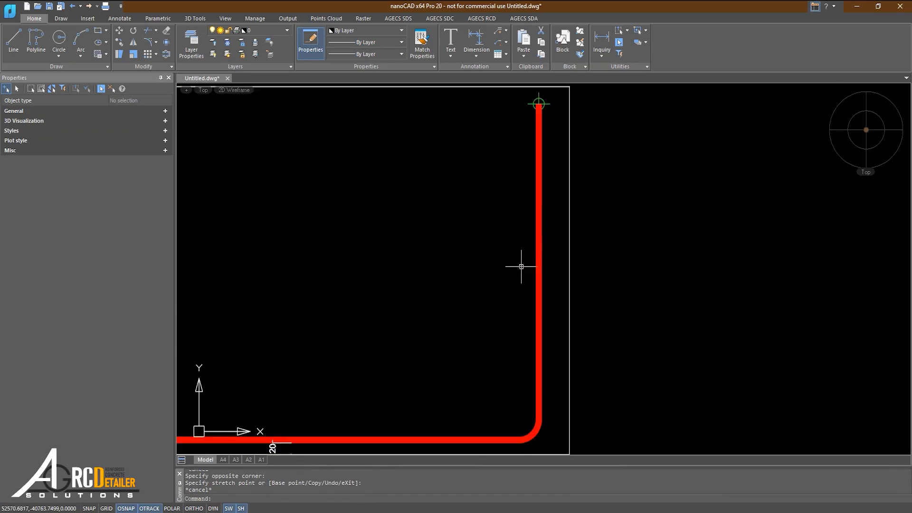
scroll(319, 278, "down", 4)
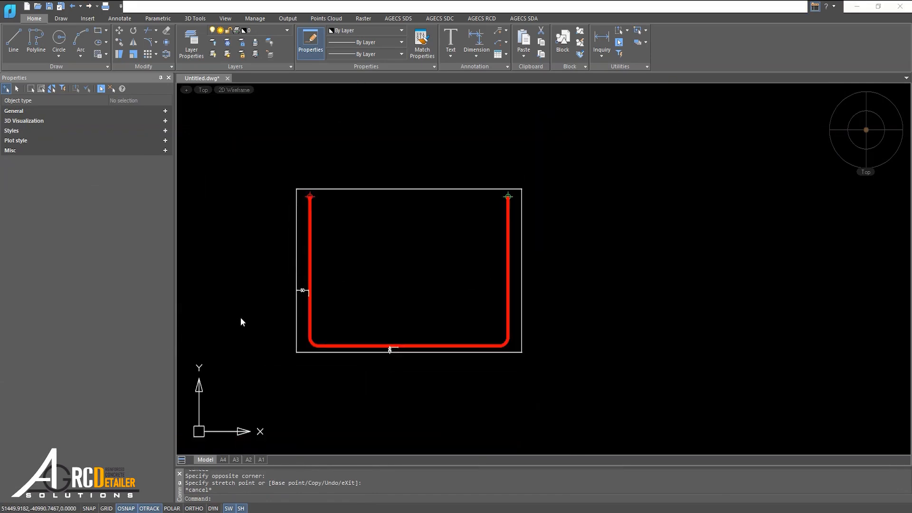
scroll(291, 333, "up", 2)
left_click(292, 325)
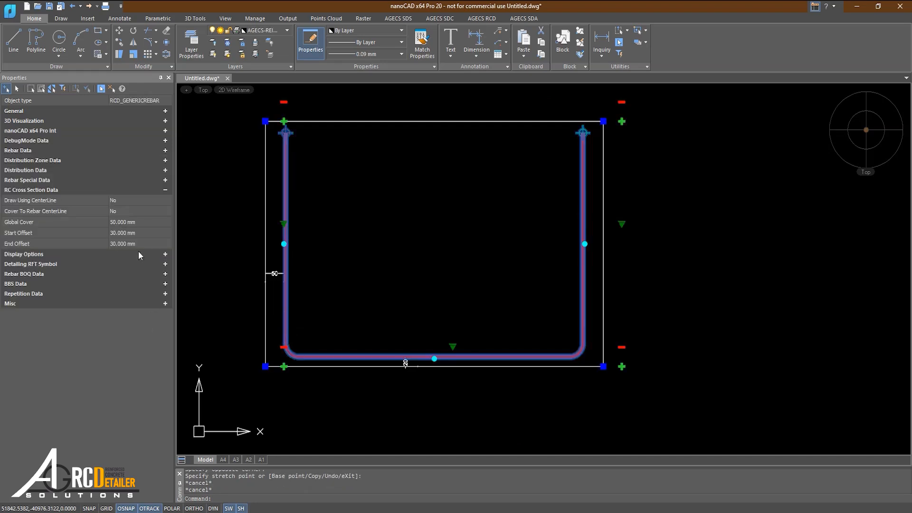
left_click(132, 226)
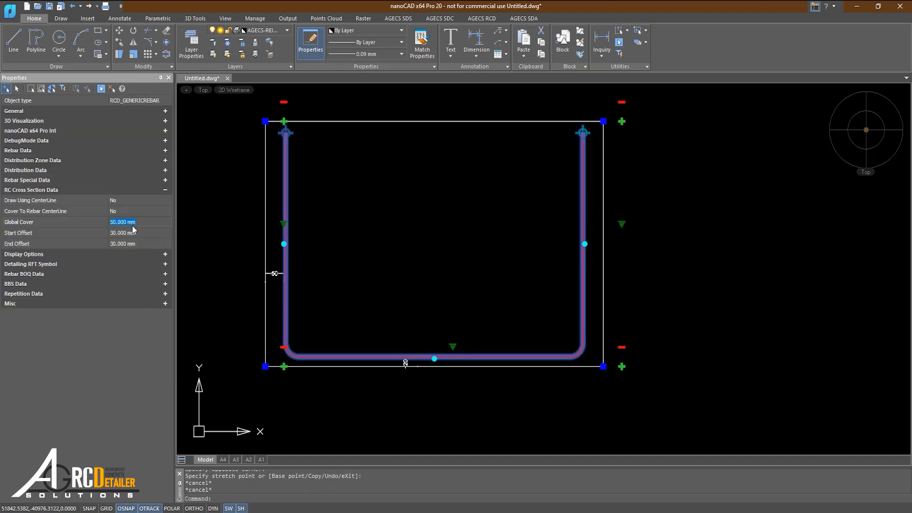
key("Return")
left_click(123, 222)
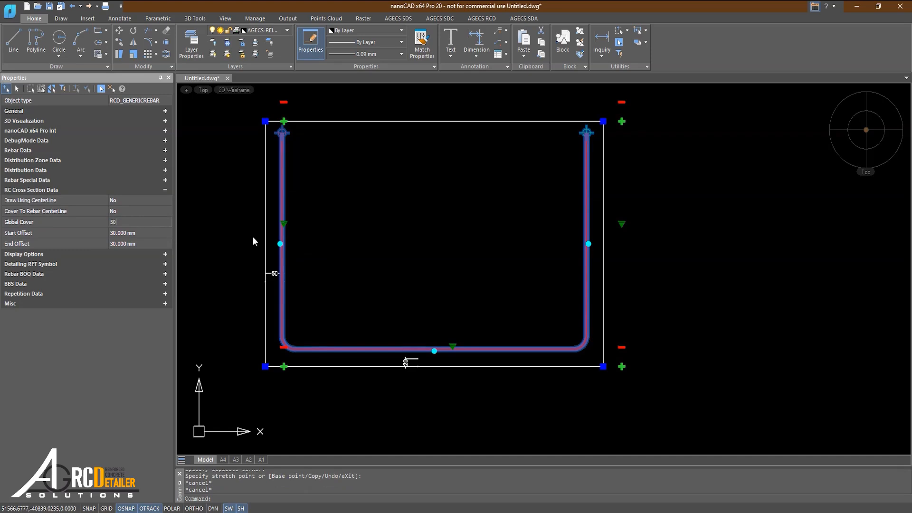
type("50")
key("Return")
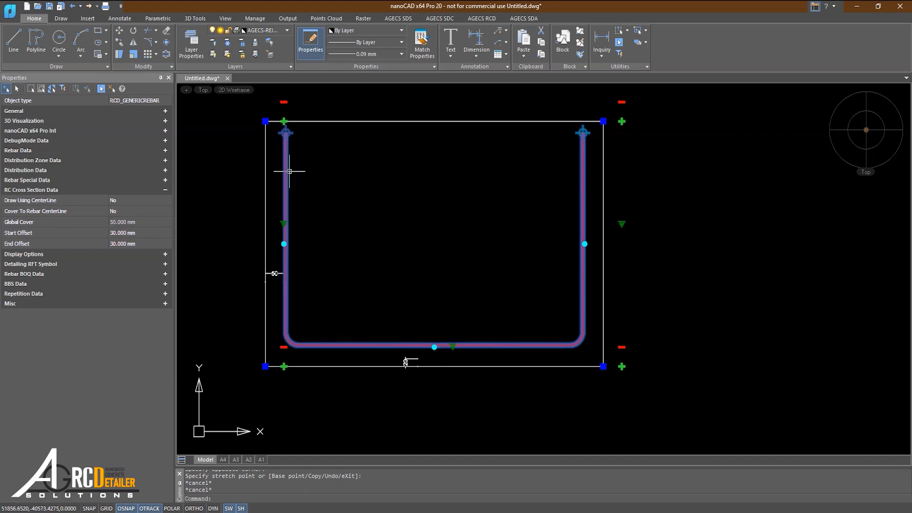
Delete the linear dimension below the rebar's bottom segment.
key("Escape")
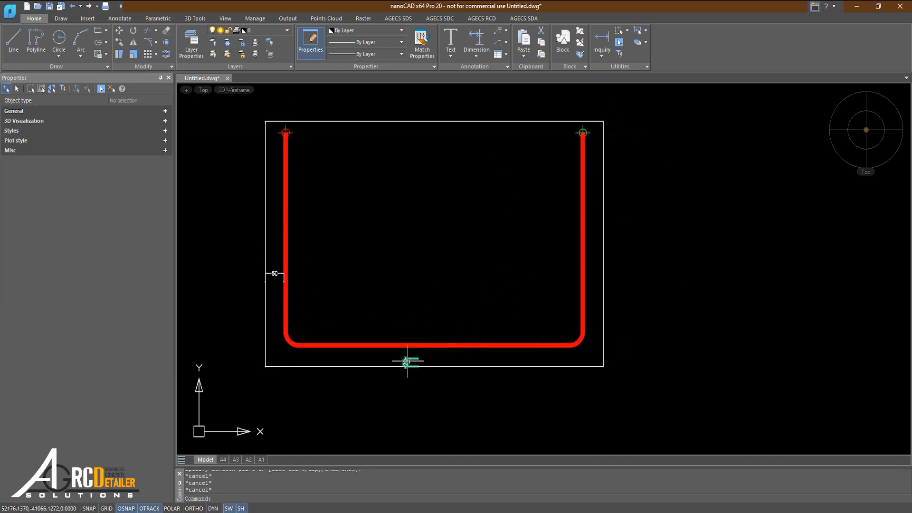
left_click(408, 361)
key("Delete")
Stretch the rebar's bottom segment 25 mm downward toward the concrete outline from its midpoint grip.
left_click(415, 353)
left_click(397, 342)
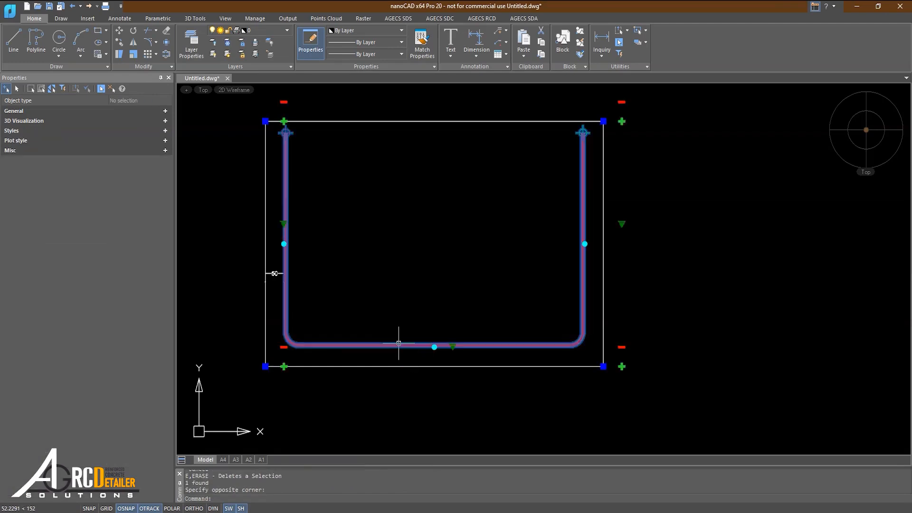
scroll(441, 353, "up", 2)
scroll(428, 354, "down", 1)
middle_click_drag(427, 353, 456, 340)
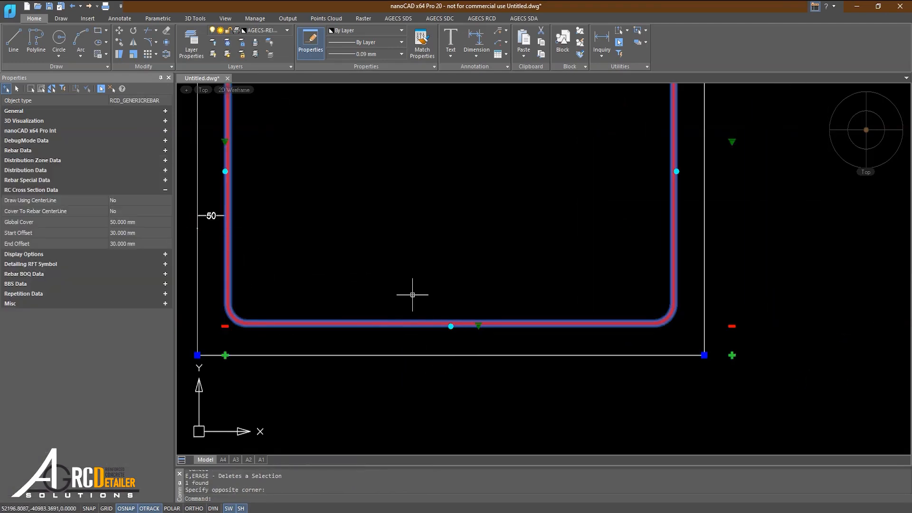
left_click(452, 326)
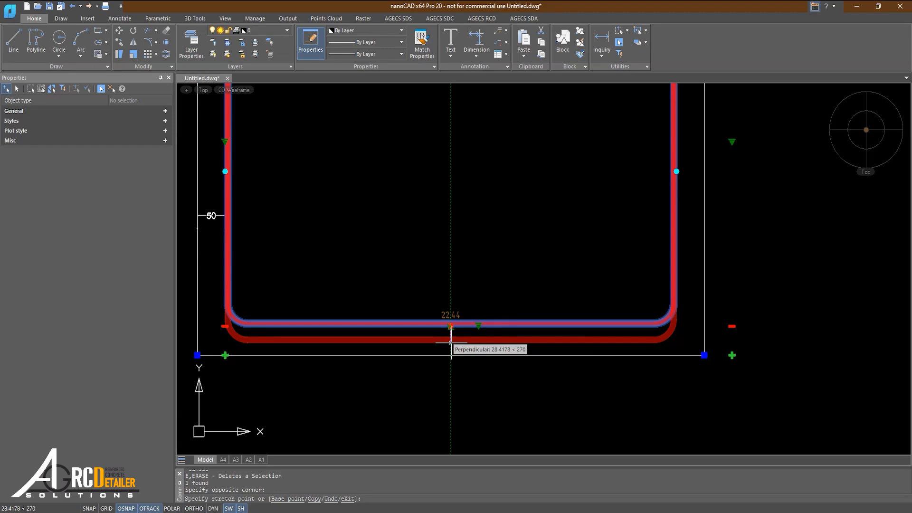
type("25")
key("Return")
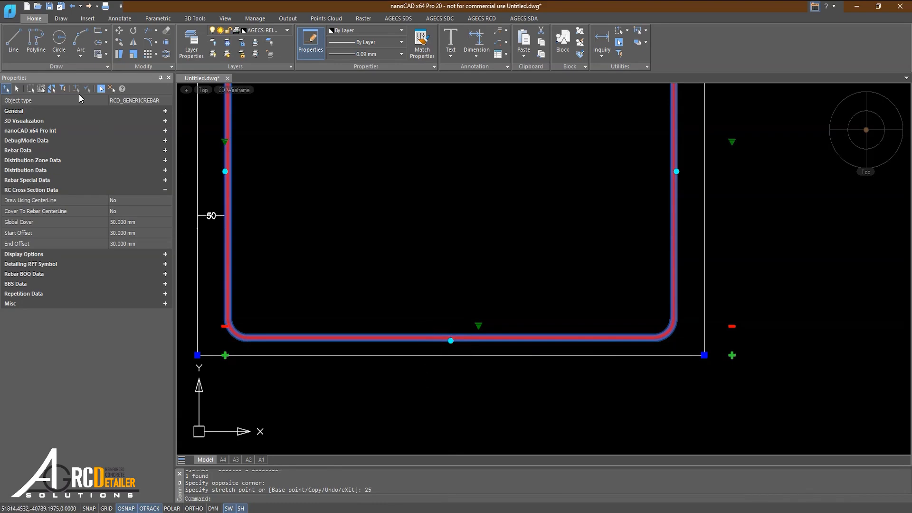
Dimension the cover between the outline's lower edge and the rebar's bottom segment, and reselect the rebar.
left_click(477, 38)
scroll(451, 357, "up", 2)
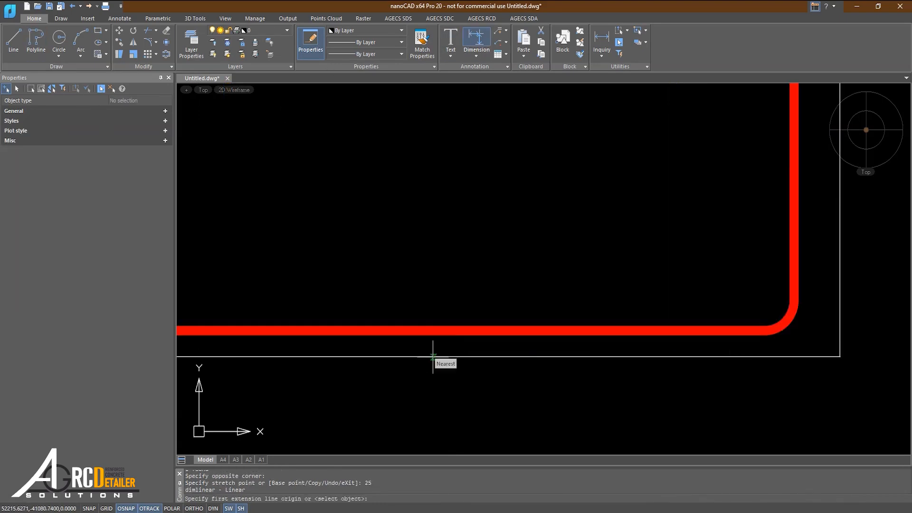
left_click(432, 355)
left_click(432, 338)
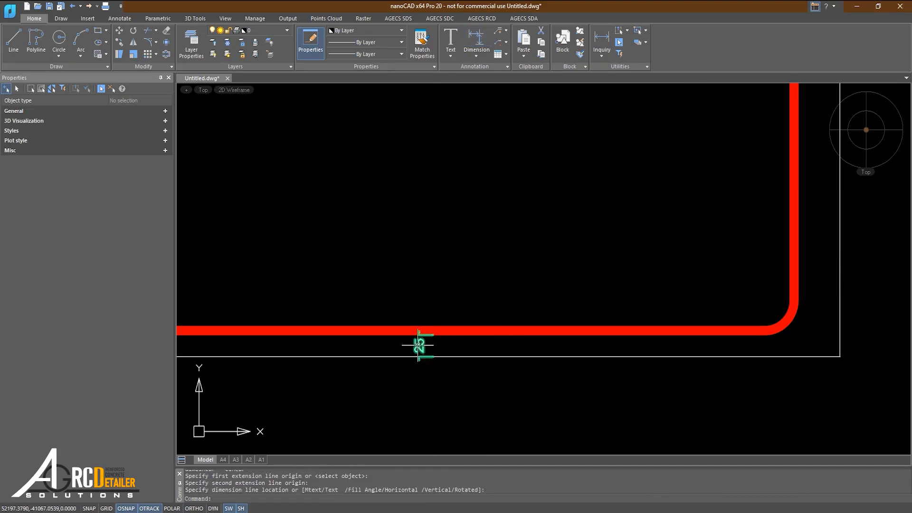
key("Escape")
scroll(422, 343, "down", 4)
left_click(529, 296)
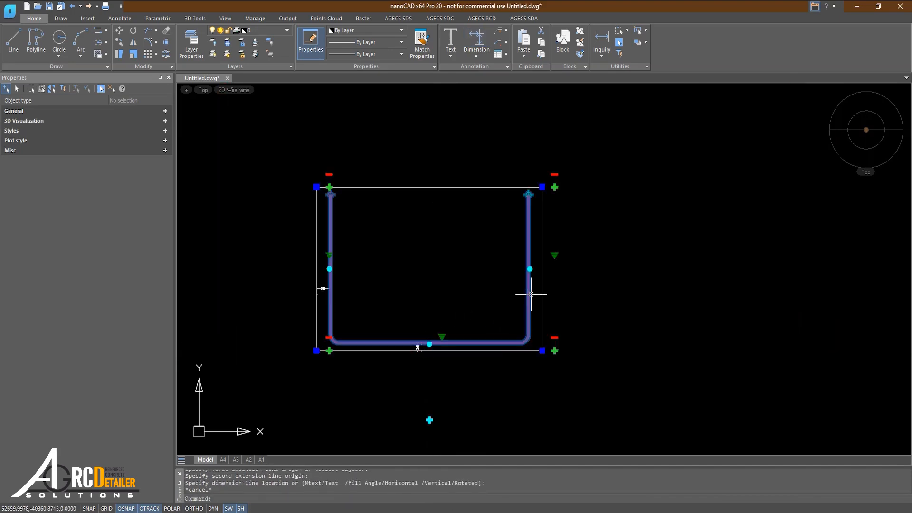
Examine the cover dimensions at the rebar's left and bottom segments and the segment options for setting cover.
middle_click_drag(398, 300, 353, 256)
scroll(320, 252, "up", 2)
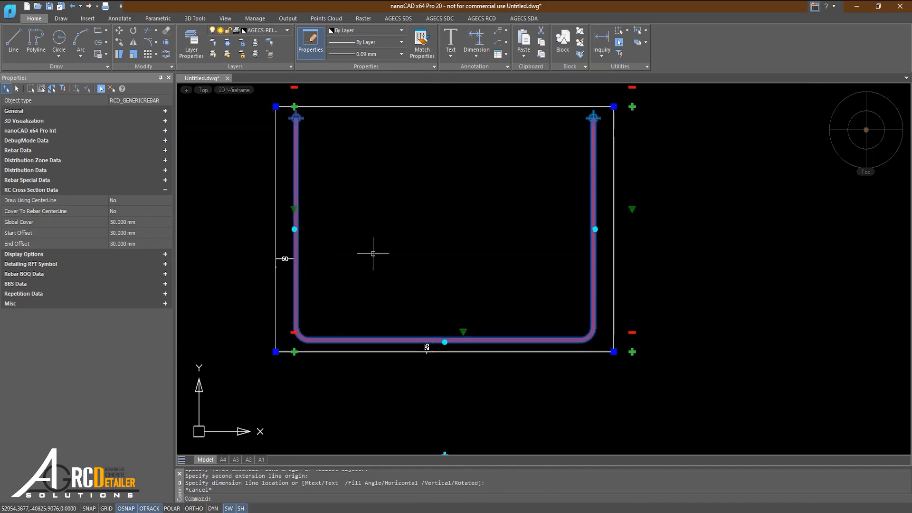
scroll(311, 268, "up", 2)
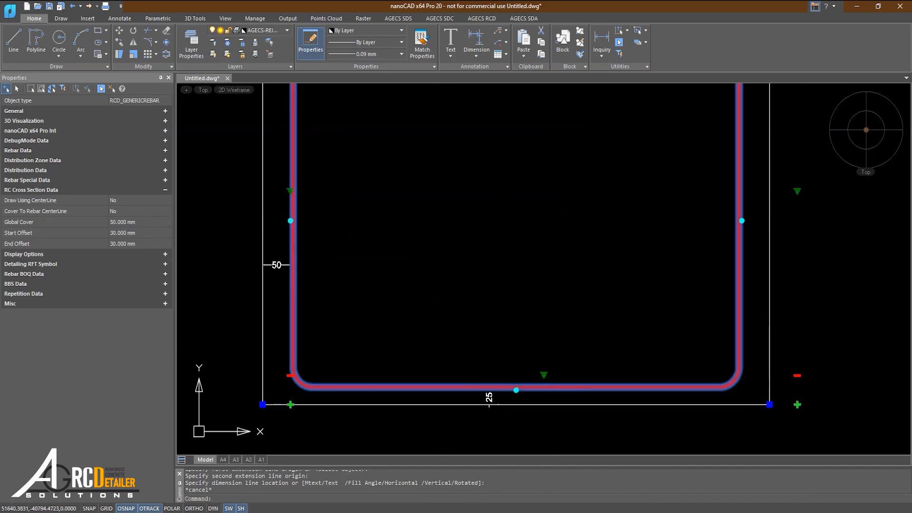
scroll(255, 209, "down", 2)
scroll(259, 192, "up", 4)
left_click(256, 166)
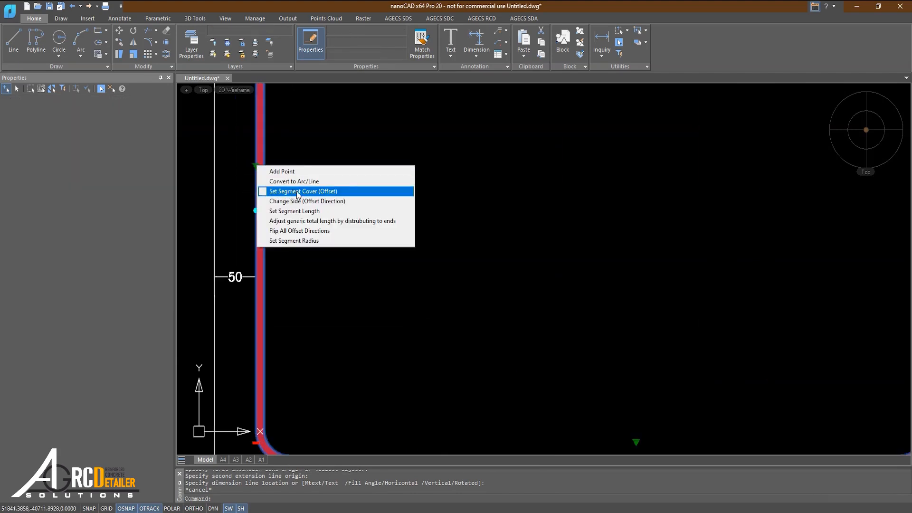
left_click(315, 192)
scroll(351, 285, "down", 4)
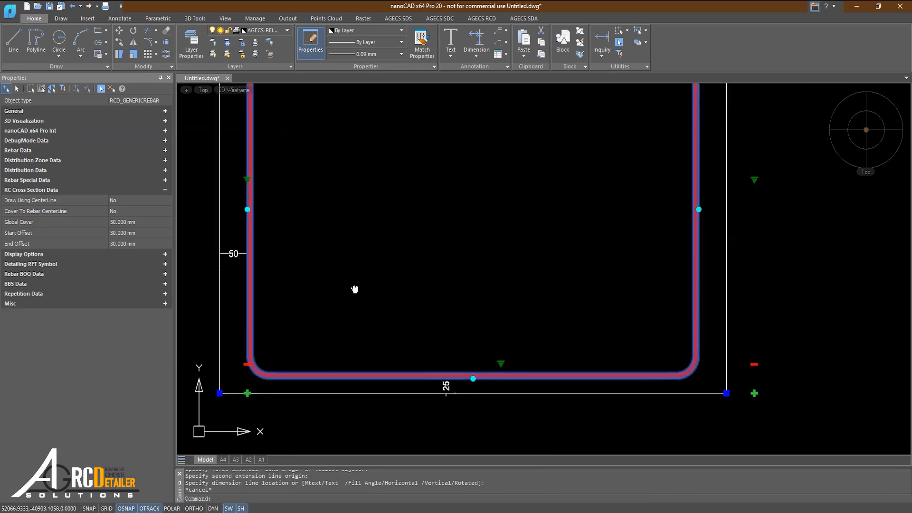
scroll(373, 342, "up", 5)
left_click(383, 307)
left_click(407, 347)
scroll(407, 332, "down", 5)
left_click(479, 220)
left_click(533, 252)
left_click(190, 222)
left_click(250, 251)
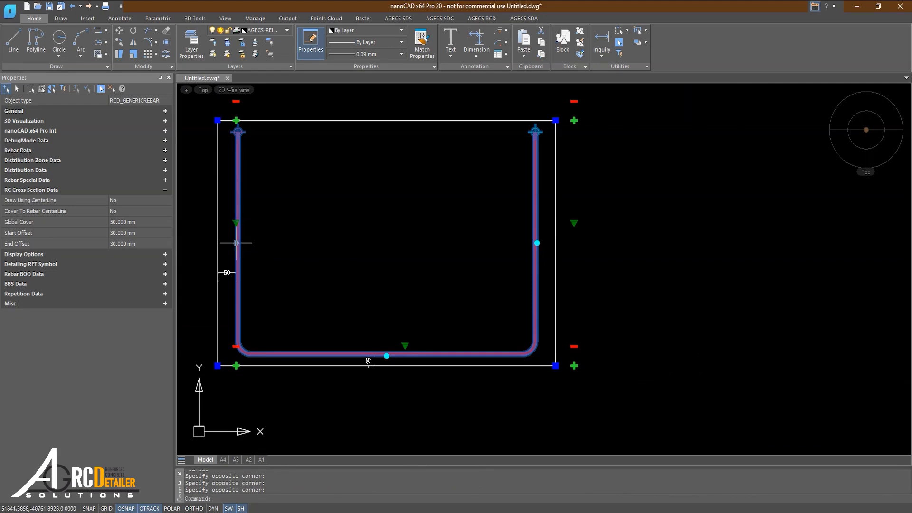
left_click(236, 243)
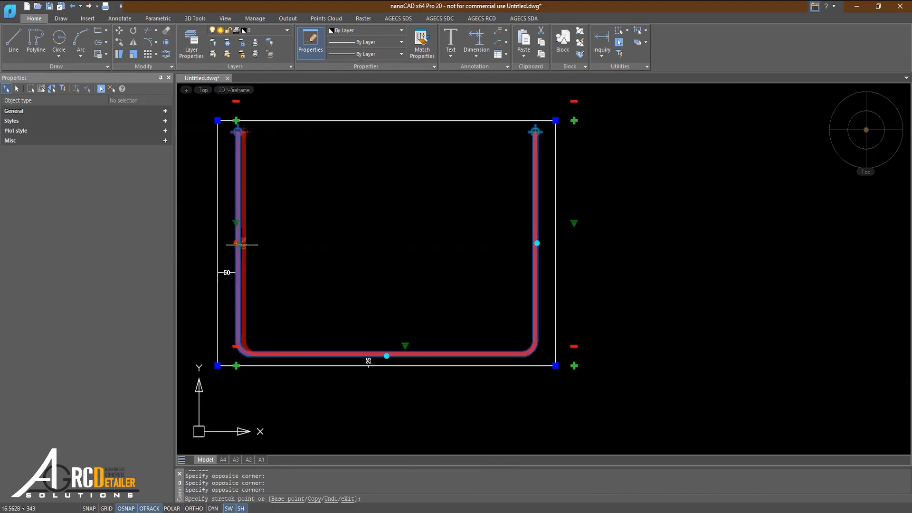
key("Escape")
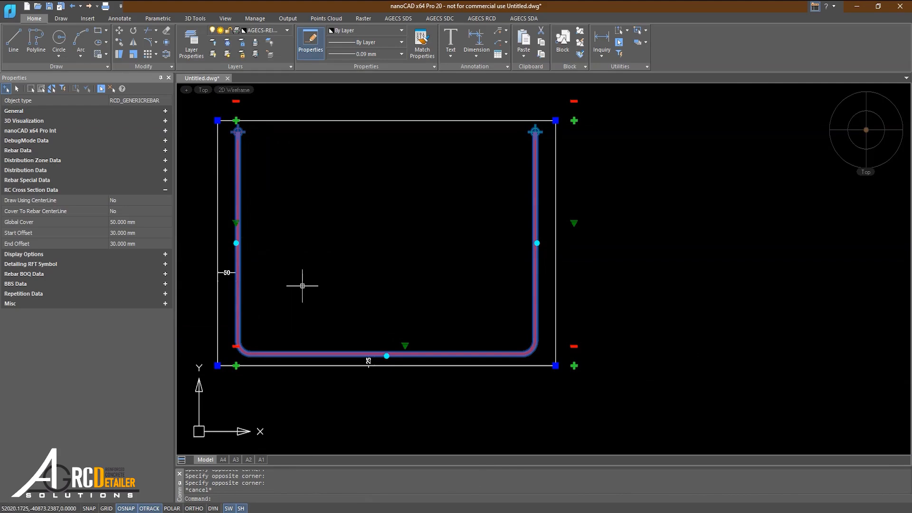
left_click(387, 355)
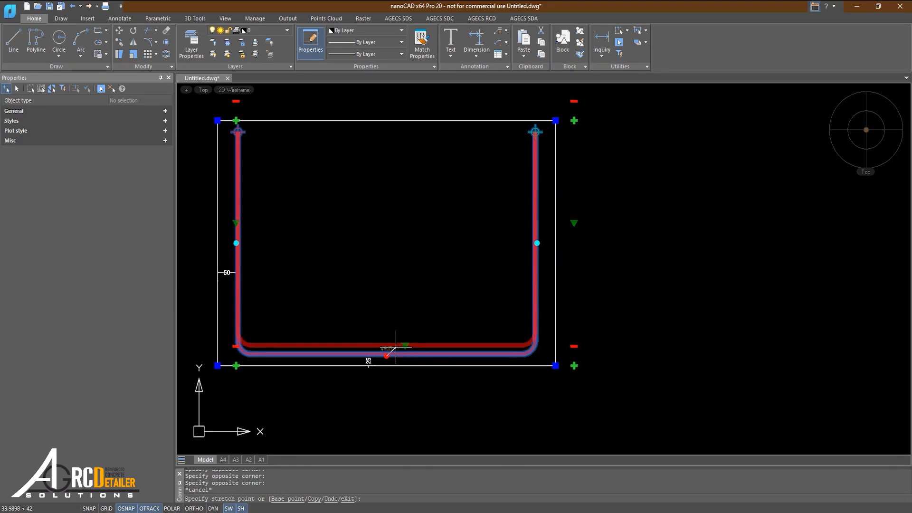
key("Escape")
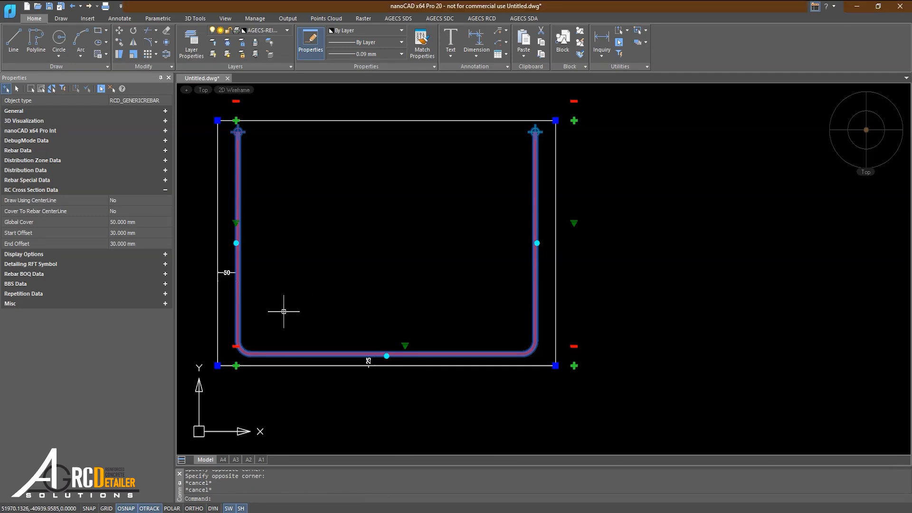
key("Escape")
Examine the gaps between the rebar's two upper ends and the outline's top edge alongside the start and end offset properties.
left_click(244, 308)
left_click(240, 306)
left_click(240, 306)
middle_click_drag(290, 256, 295, 315)
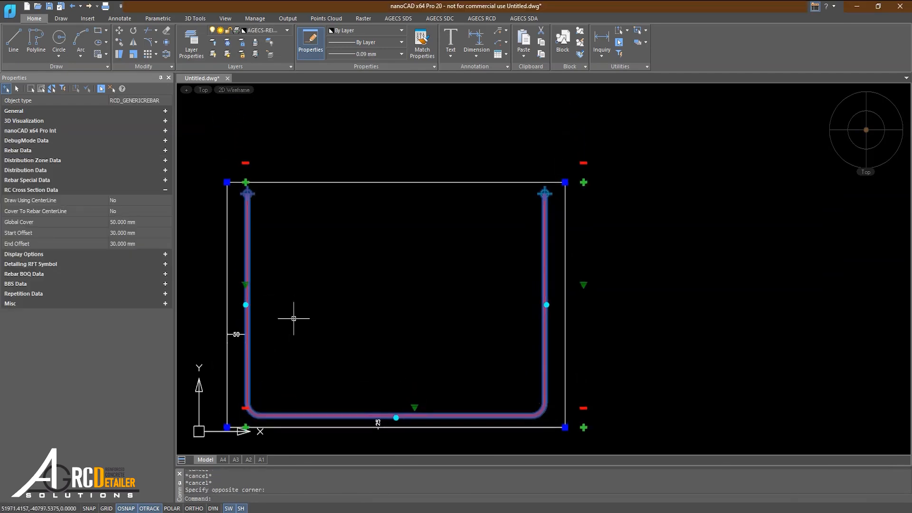
scroll(251, 261, "up", 2)
scroll(251, 261, "up", 2)
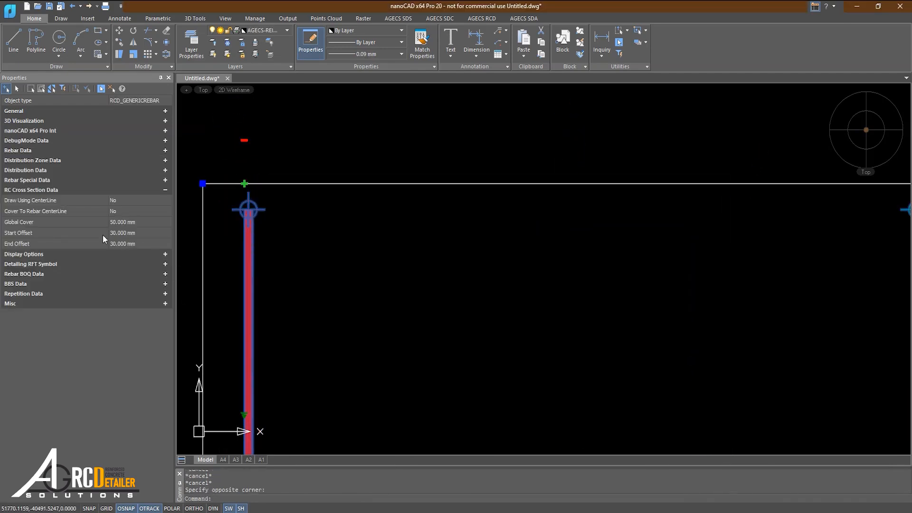
left_click(125, 230)
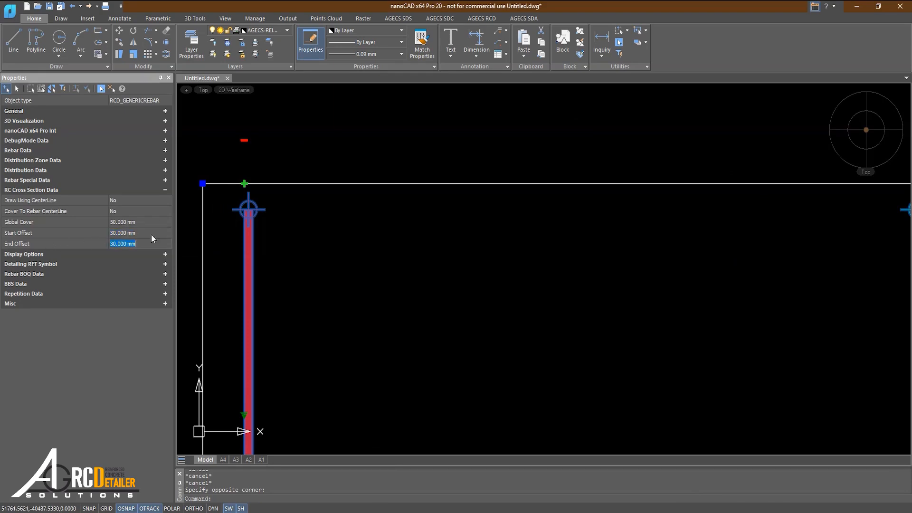
scroll(201, 181, "up", 3)
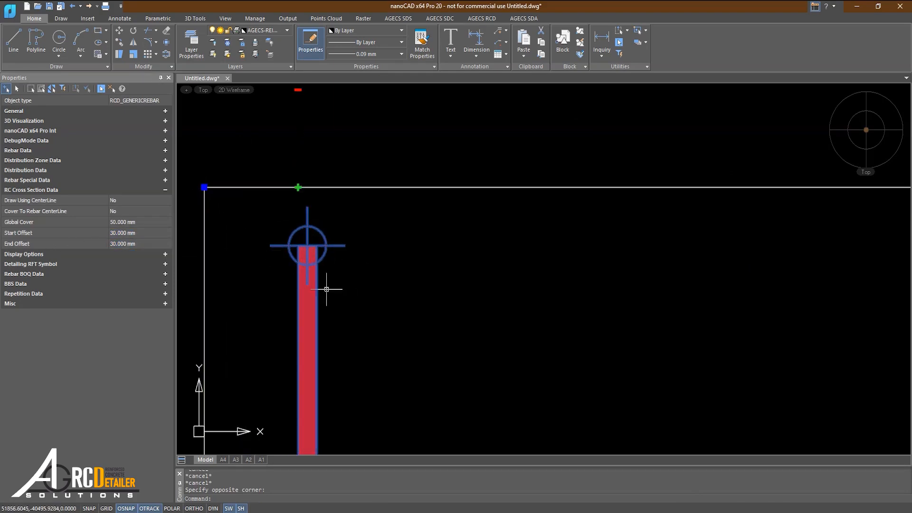
scroll(304, 276, "down", 3)
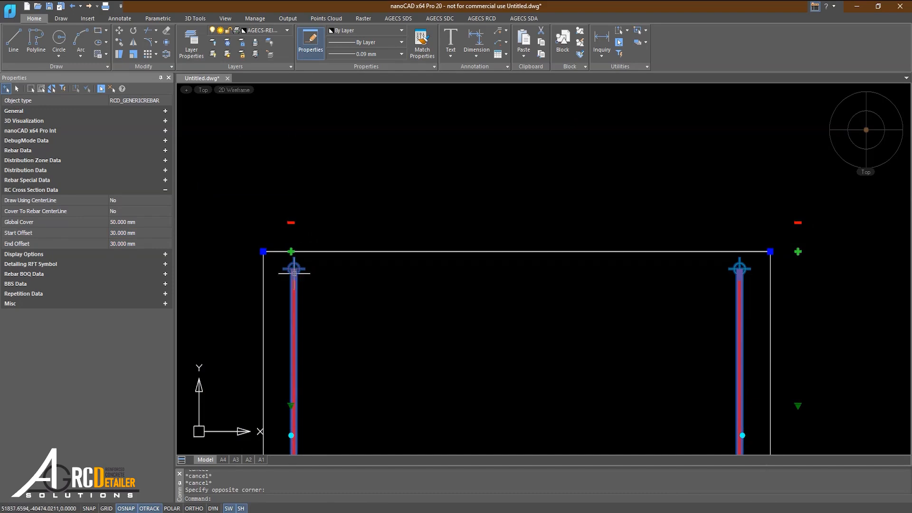
scroll(271, 256, "up", 3)
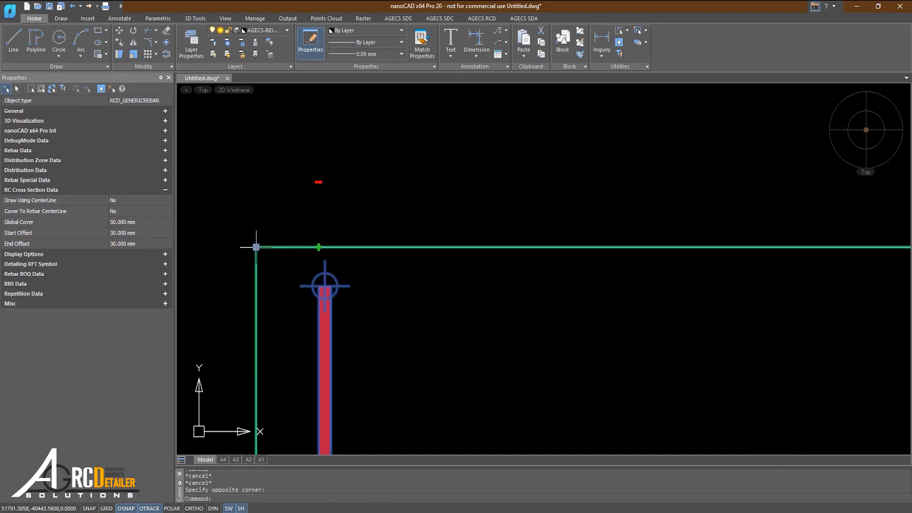
scroll(333, 285, "down", 3)
scroll(561, 261, "up", 3)
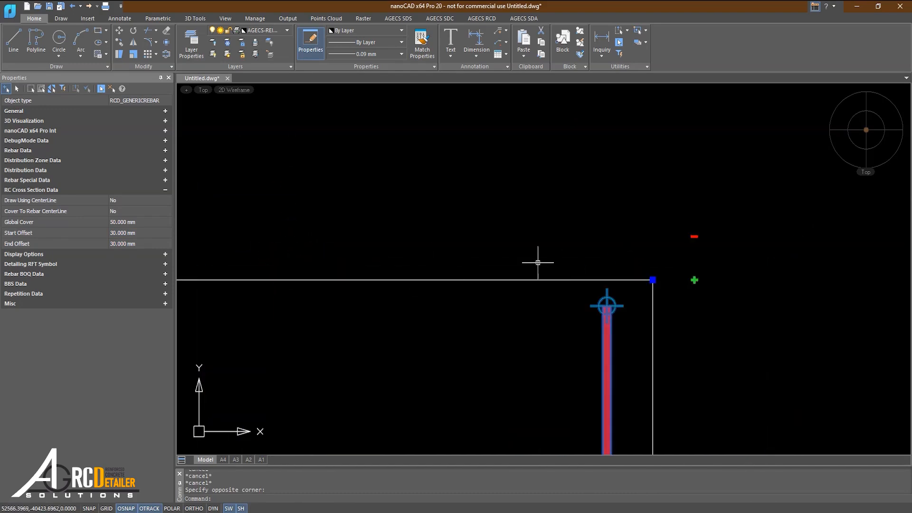
scroll(403, 320, "down", 3)
scroll(320, 276, "up", 3)
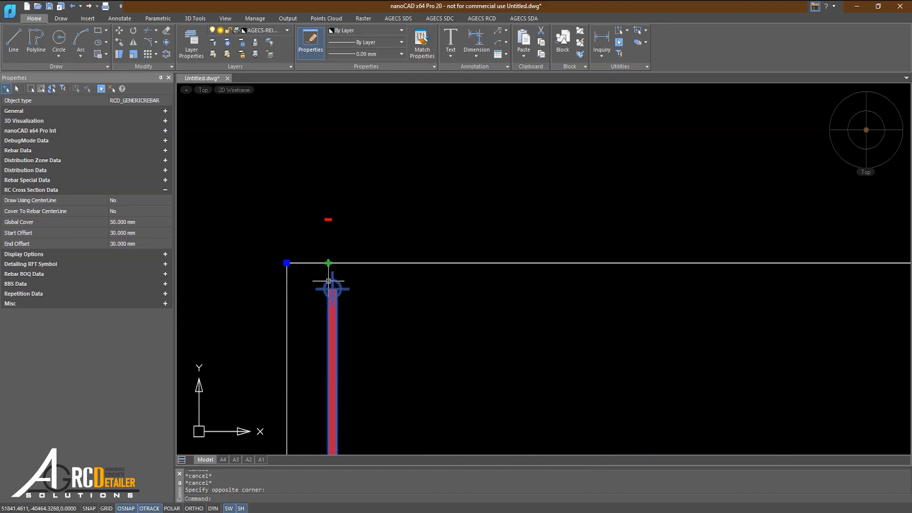
Set the rebar's start offset to 0 mm and inspect its left upper end.
left_click(35, 232)
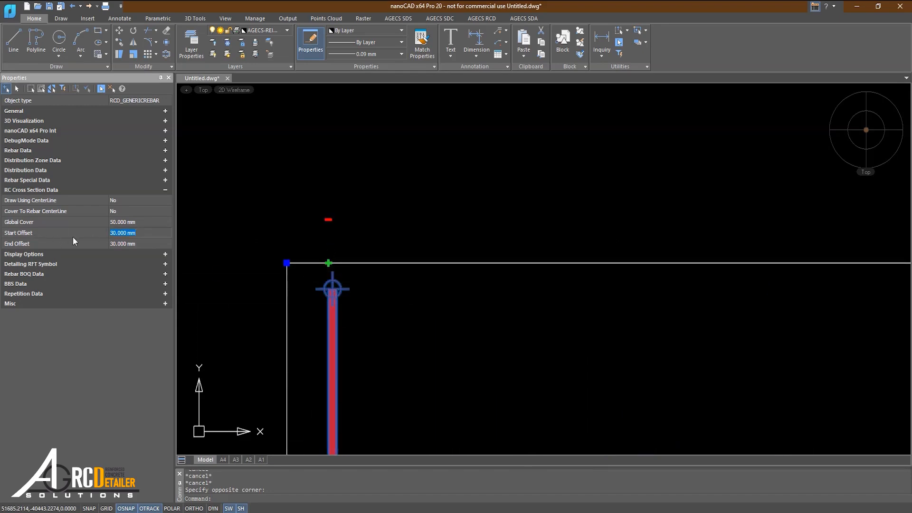
scroll(472, 240, "down", 2)
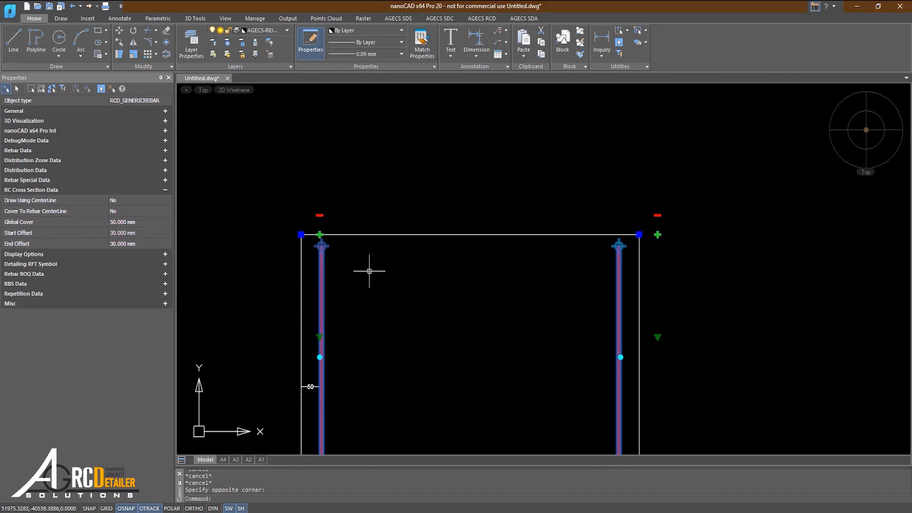
scroll(369, 270, "up", 3)
left_click(131, 233)
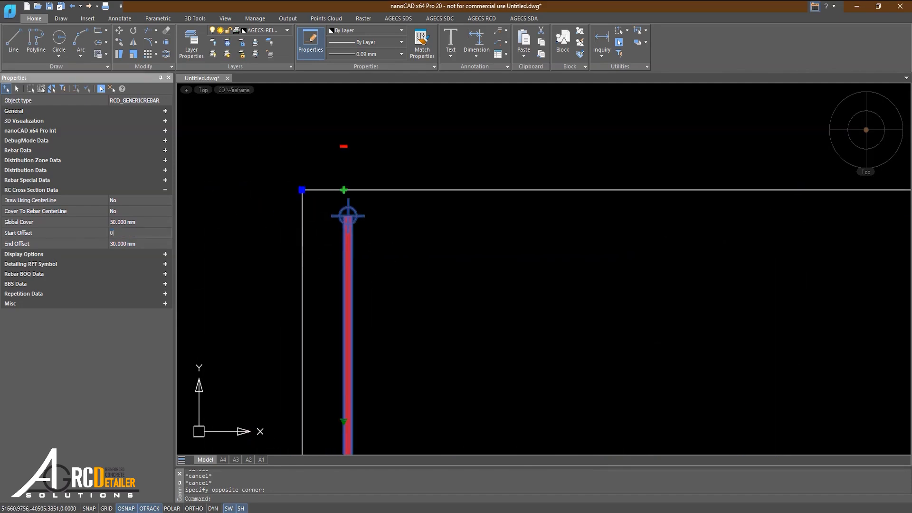
key("Return")
scroll(368, 197, "up", 3)
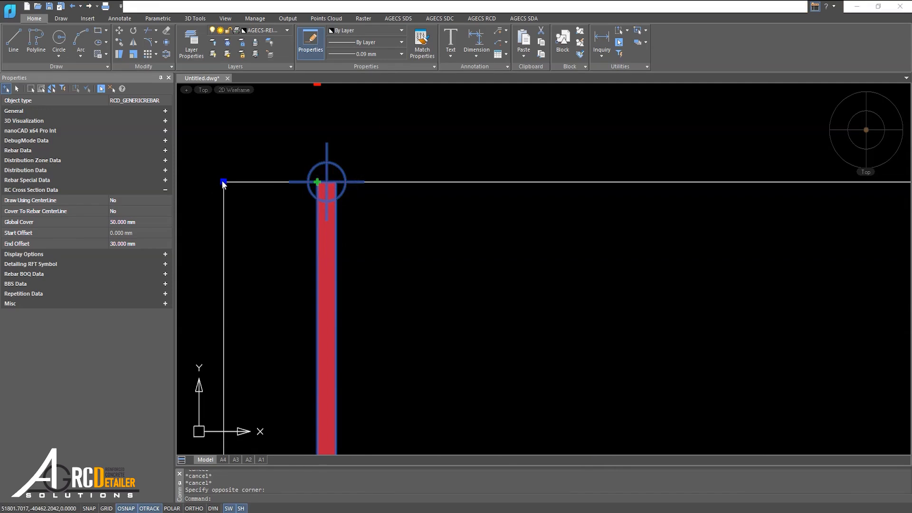
Set the rebar's start offset to 50 mm and then to -50 mm to extend it beyond the outline.
left_click(136, 233)
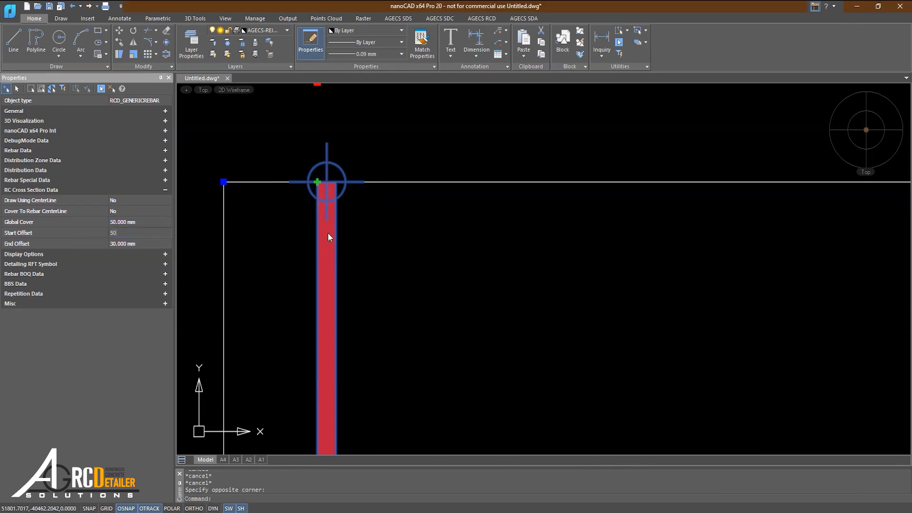
key("Return")
scroll(339, 221, "down", 2)
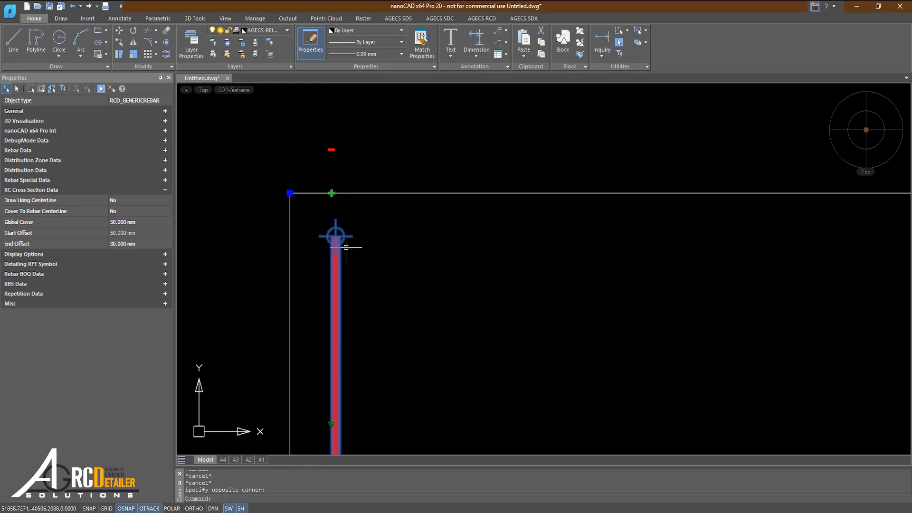
left_click(135, 233)
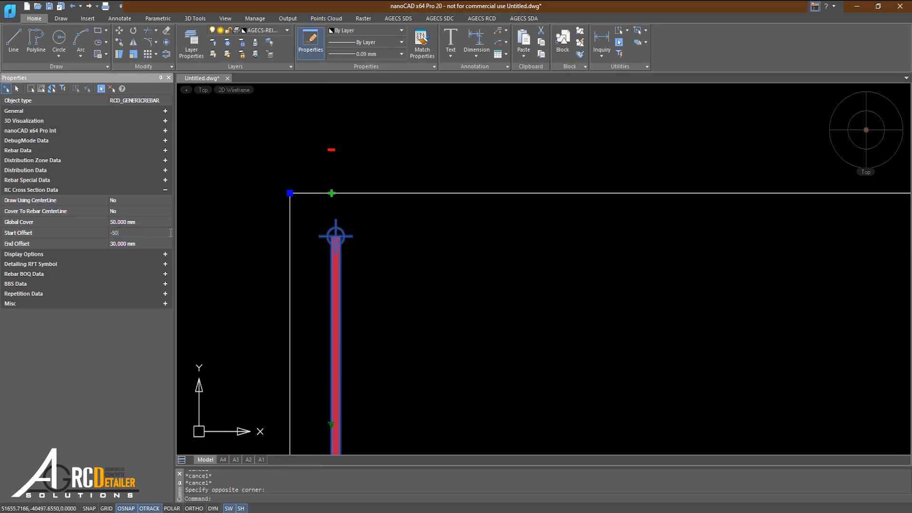
type("-50")
key("Return")
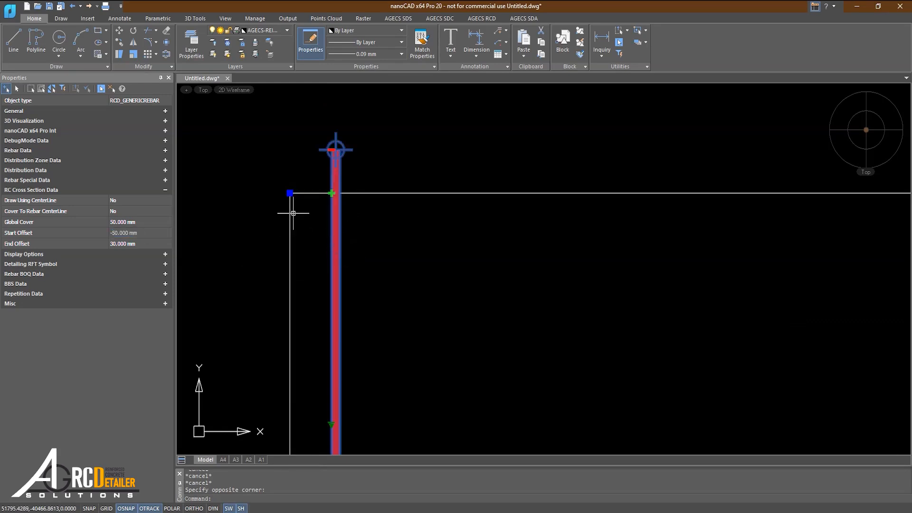
Set the rebar's start offset back to 50 mm.
left_click(128, 233)
type("5")
key("Return")
Compare the rebar's left and right upper ends to identify the one governed by the end offset.
middle_click_drag(402, 227, 277, 232)
scroll(277, 232, "down", 4)
middle_click_drag(592, 238, 502, 238)
scroll(502, 238, "up", 4)
scroll(423, 237, "up", 2)
middle_click_drag(426, 239, 400, 273)
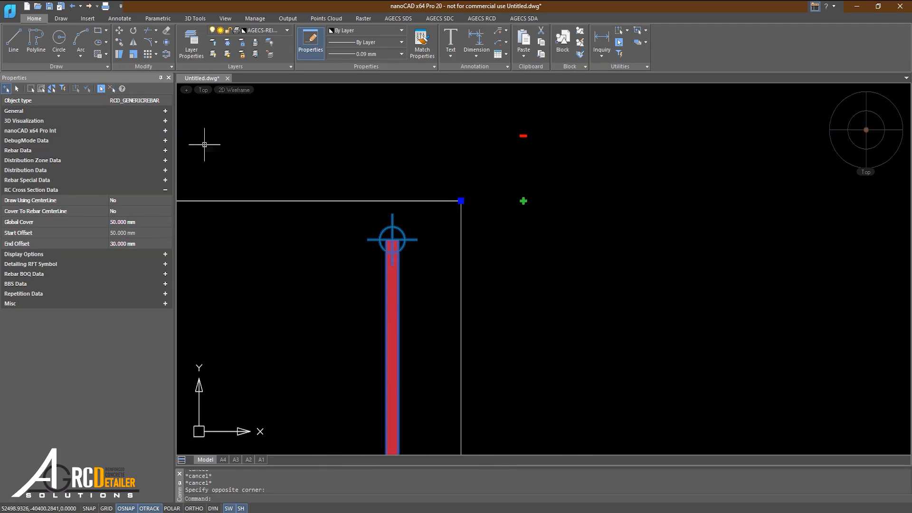
key("ctrl+a")
left_click(111, 91)
middle_click_drag(456, 262, 540, 260)
scroll(541, 261, "down", 2)
middle_click_drag(400, 250, 633, 261)
scroll(302, 277, "up", 2)
scroll(311, 273, "down", 3)
middle_click_drag(386, 299, 217, 306)
scroll(440, 262, "up", 3)
left_click(433, 255)
left_click(425, 253)
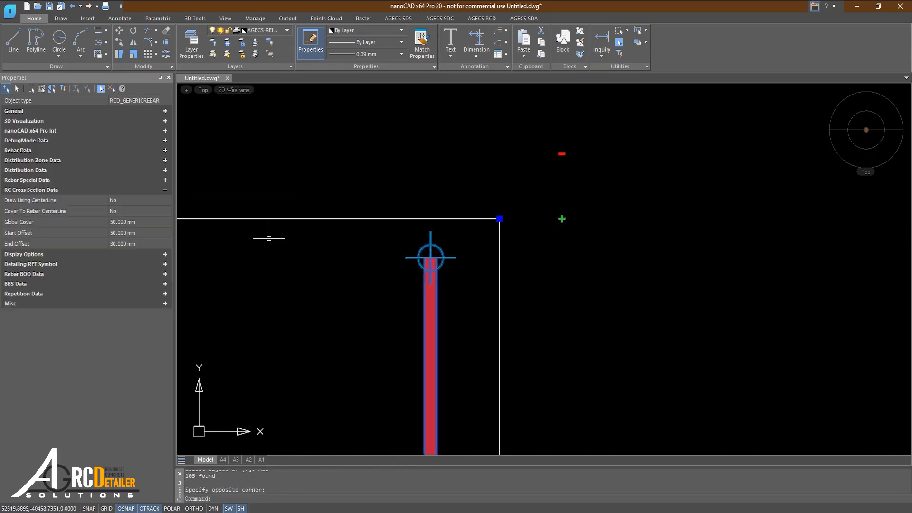
scroll(416, 264, "up", 2)
left_click(356, 220)
left_click(448, 309)
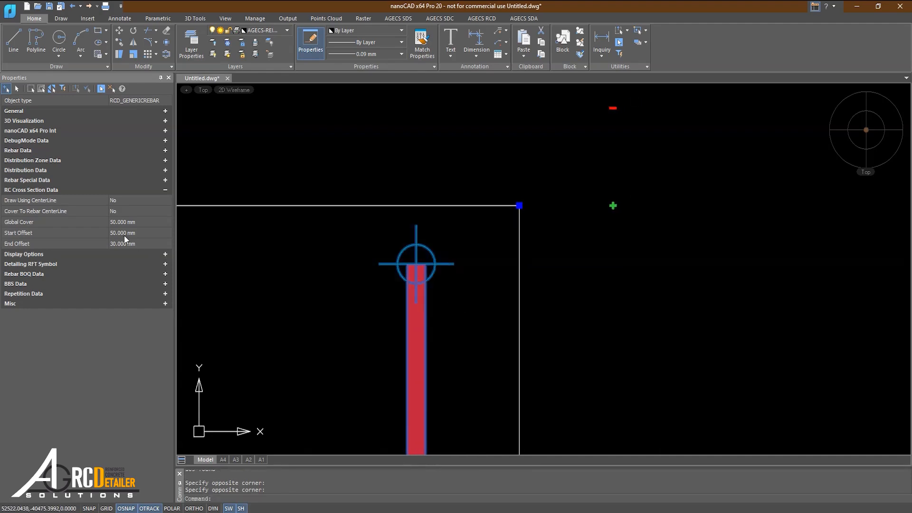
Set the rebar's end offset to 0 mm so its right leg meets the outline's top edge.
left_click(106, 246)
type("0")
key("Return")
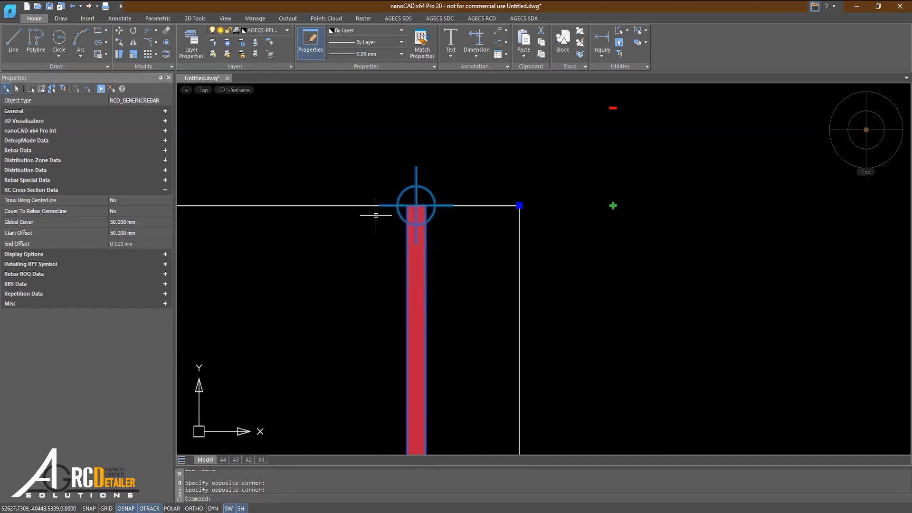
Set the rebar's end offset to 50 mm and then to -50 mm to extend it beyond the outline.
left_click(136, 244)
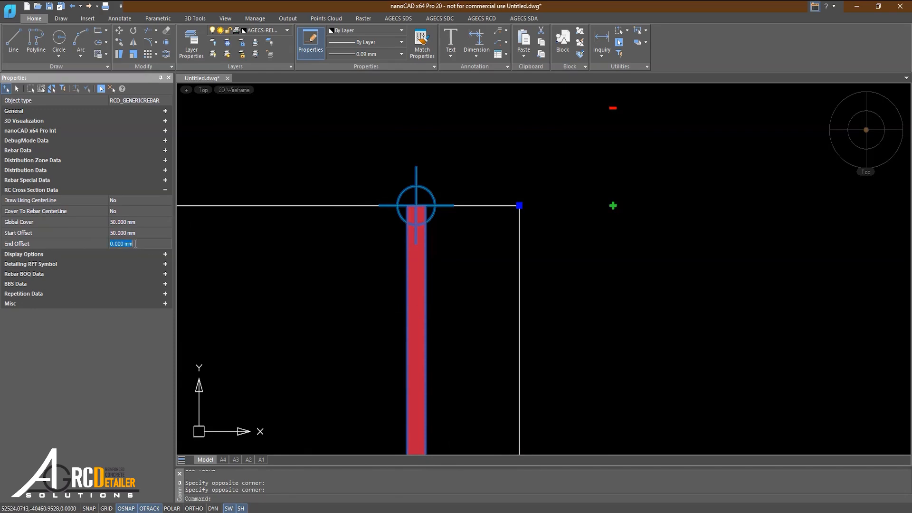
key("Return")
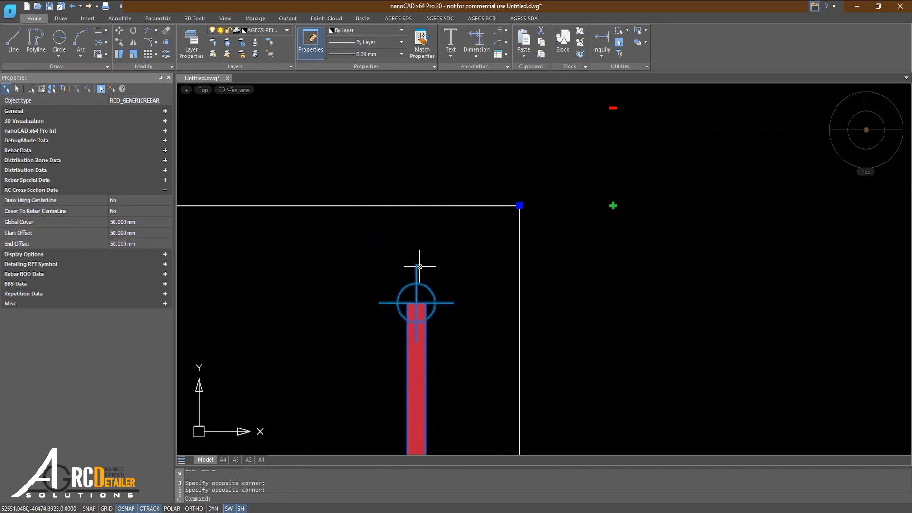
left_click(132, 242)
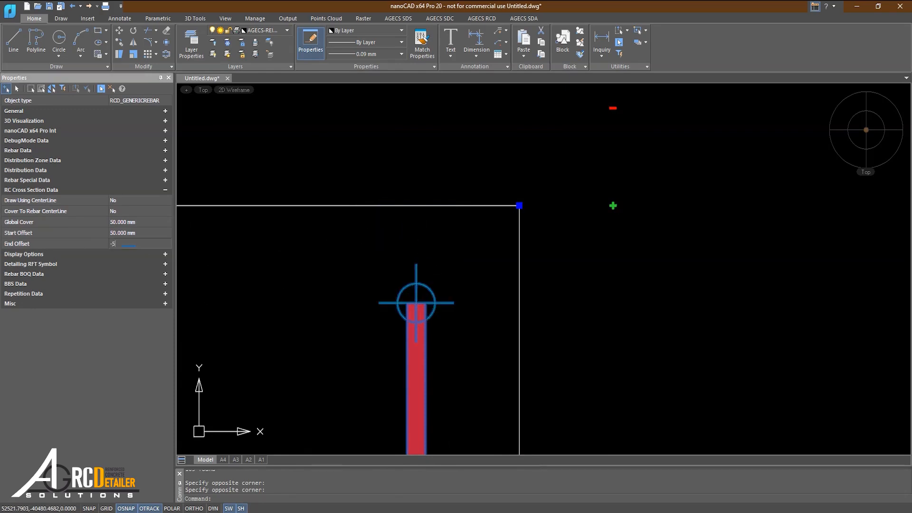
key("Return")
Set the rebar's end offset to 0 mm and then to 50 mm.
left_click(119, 244)
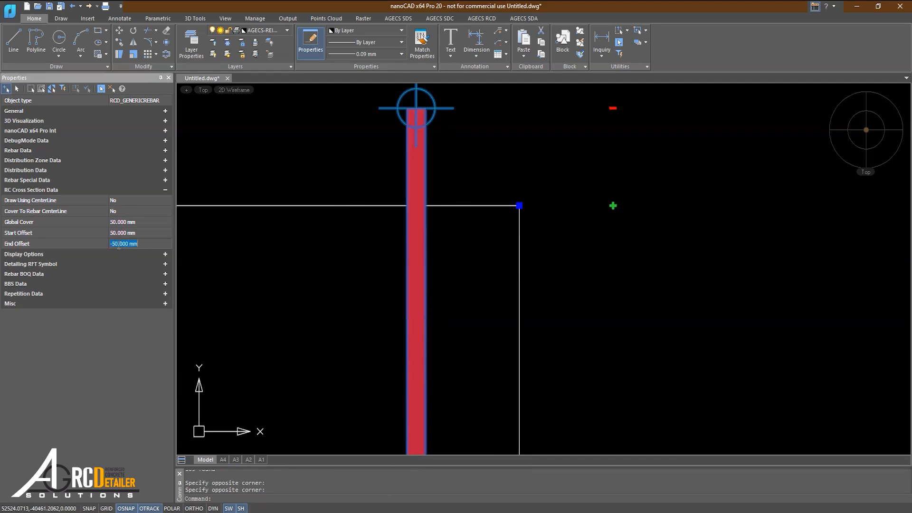
key("Return")
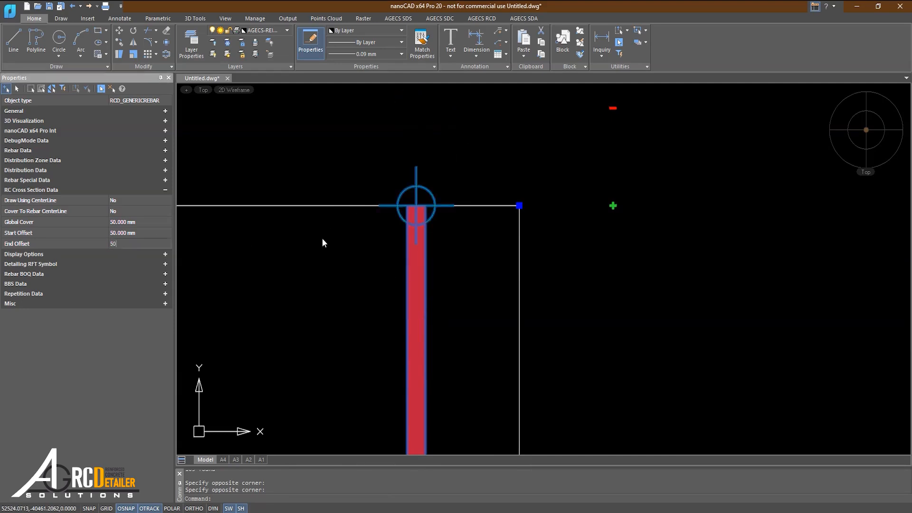
key("Return")
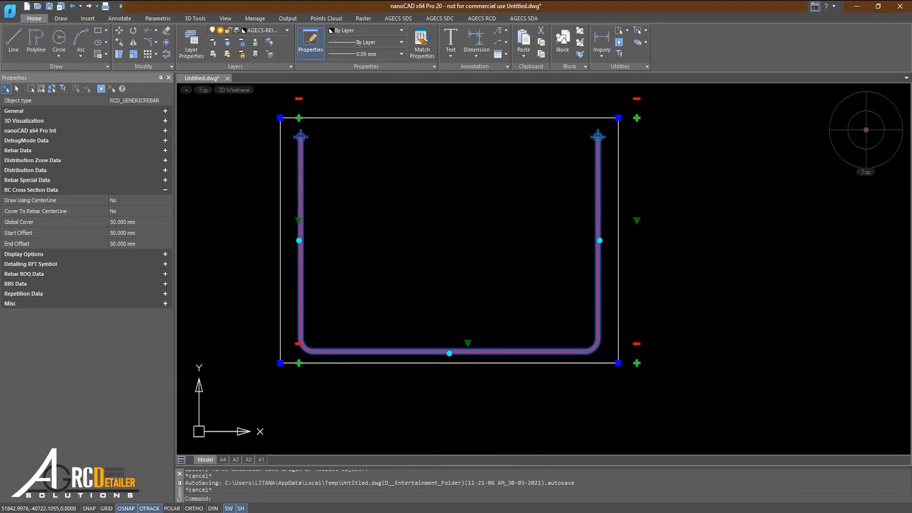
middle_click_drag(225, 275, 196, 307)
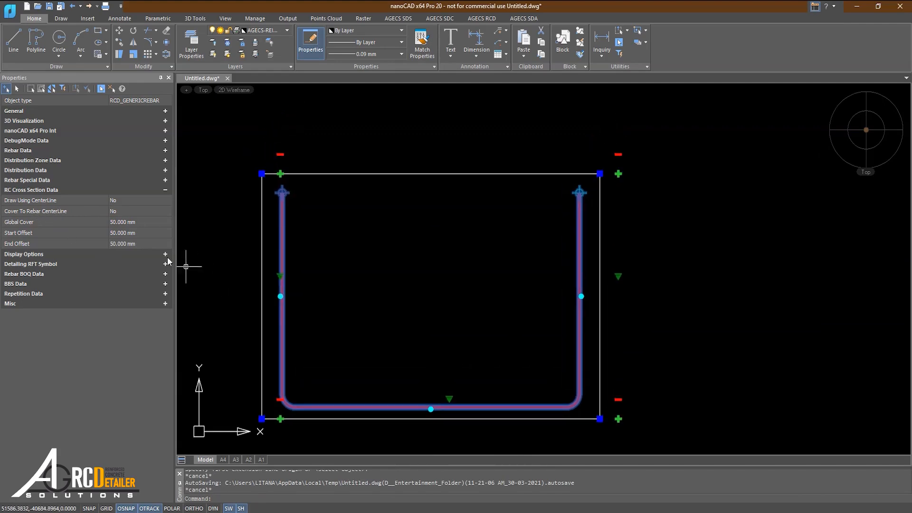
Add a linear dimension from the outline's left edge to the near face of the rebar's left leg.
scroll(253, 246, "up", 3)
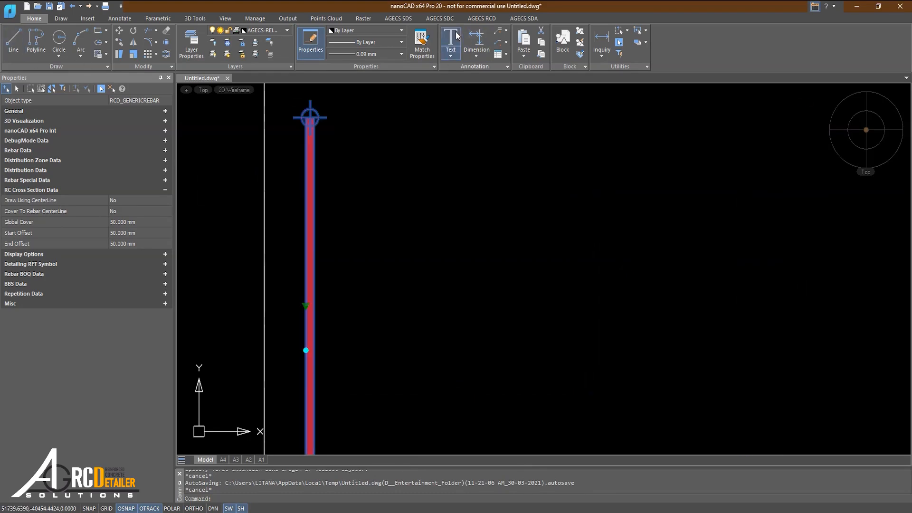
left_click(487, 36)
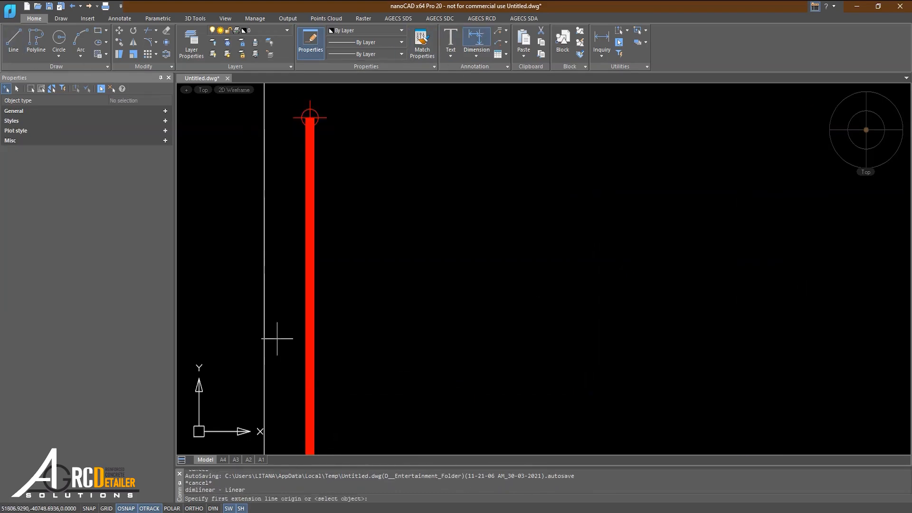
left_click(264, 306)
left_click(305, 306)
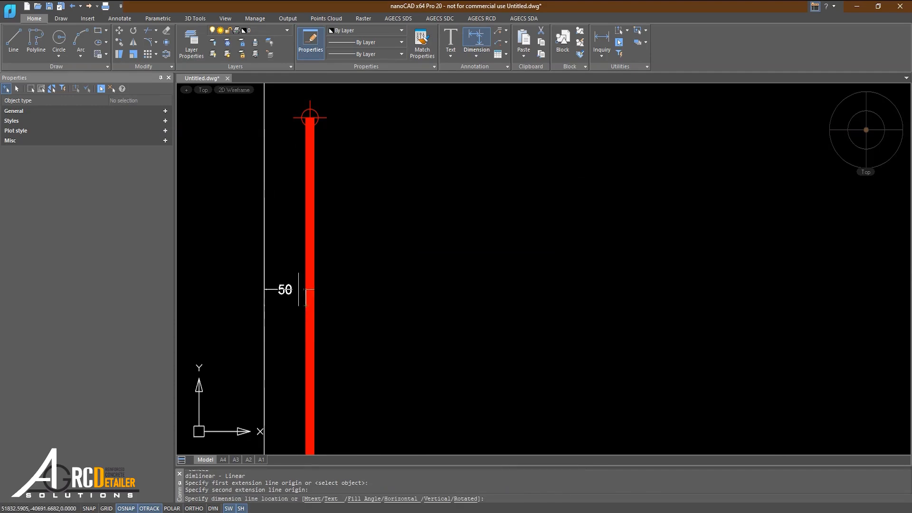
left_click(299, 289)
key("Escape")
Set the rebar's Cover To Rebar CenterLine option to Yes.
middle_click_drag(307, 316, 312, 236)
left_click(319, 308)
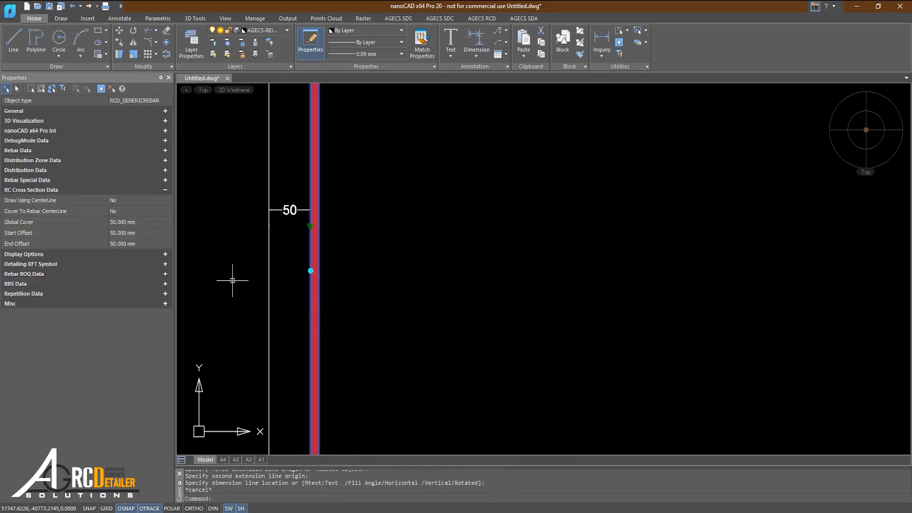
left_click(167, 211)
left_click(117, 225)
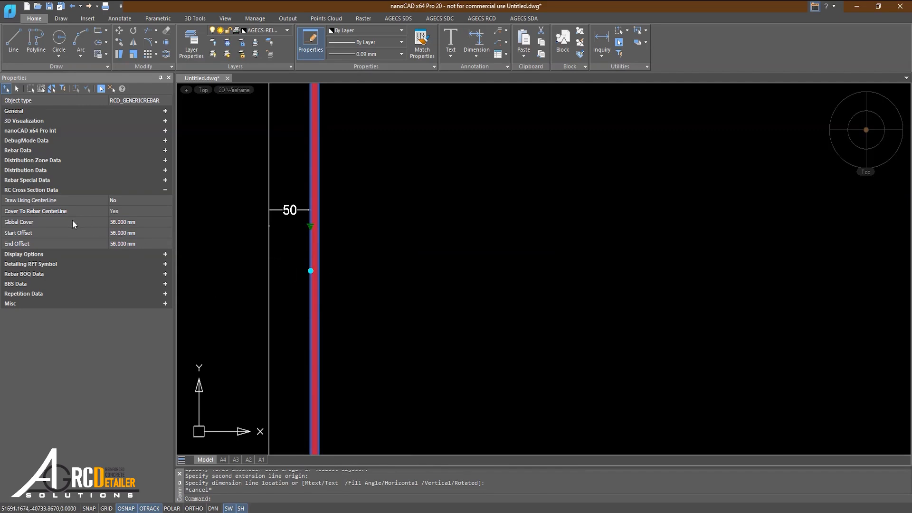
Check the rebar's diameter against its global cover, start offset and end offset.
left_click(59, 148)
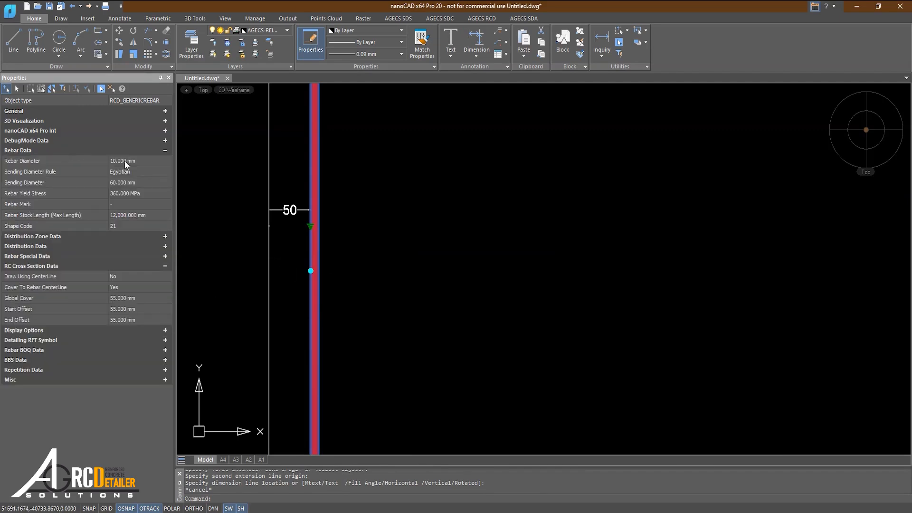
left_click(63, 150)
left_click(55, 230)
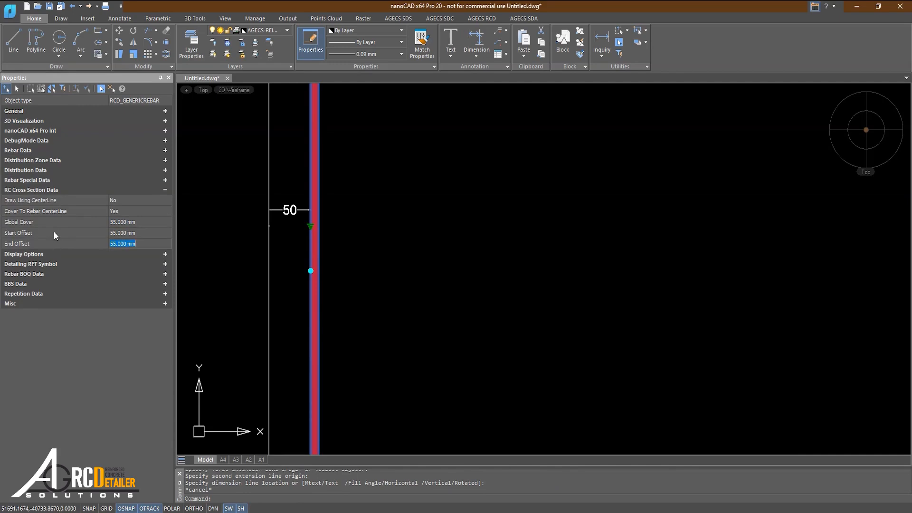
left_click(113, 241)
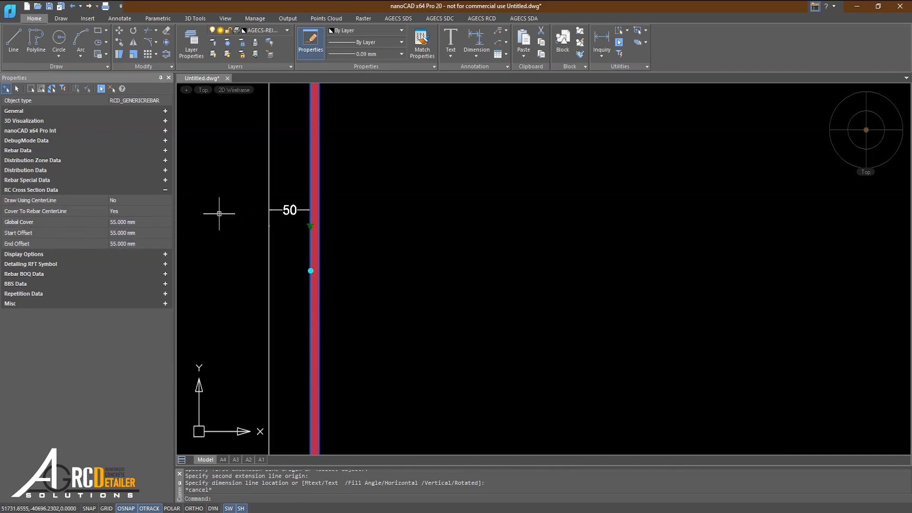
scroll(212, 257, "up", 2)
left_click(298, 240)
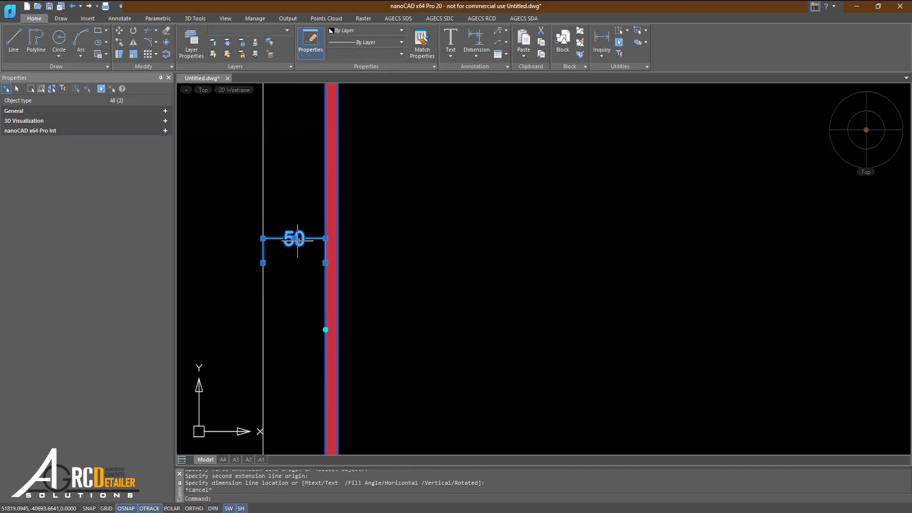
left_click(325, 238)
left_click(329, 239)
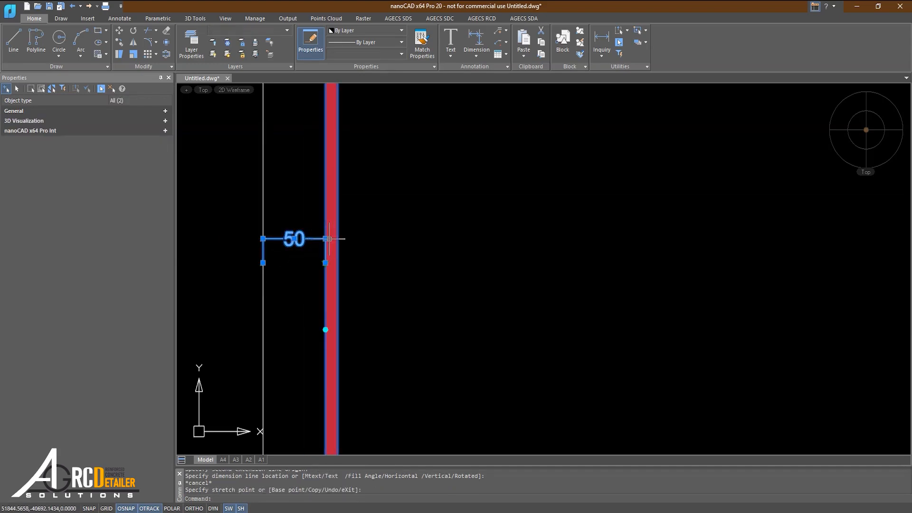
right_click(326, 262)
key("Escape")
right_click(326, 262)
key("Escape")
key("Escape")
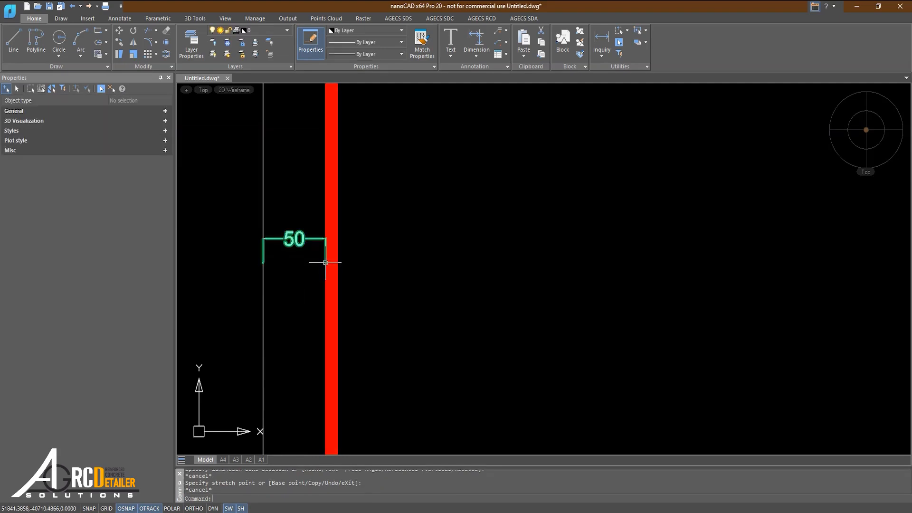
Replace the cover dimension with a linear one from the outline's left edge to the rebar's centreline, and inspect its properties.
left_click(299, 235)
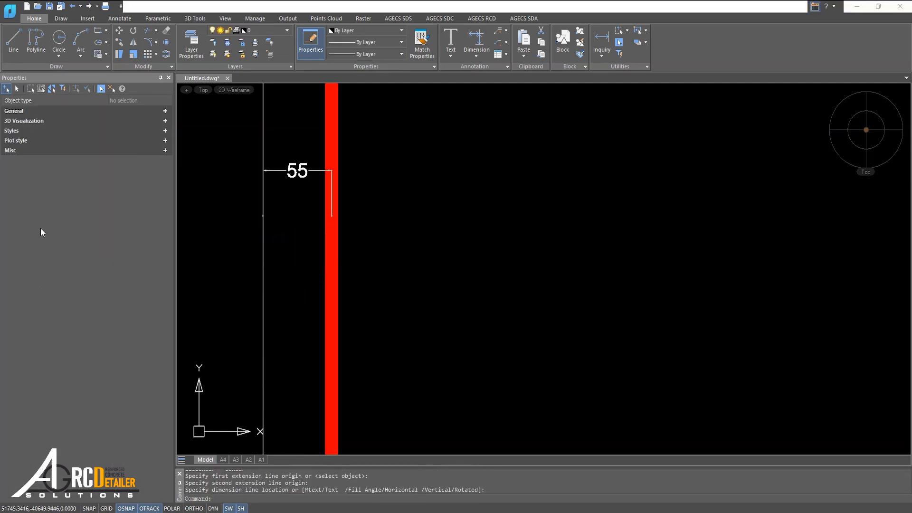
left_click(300, 177)
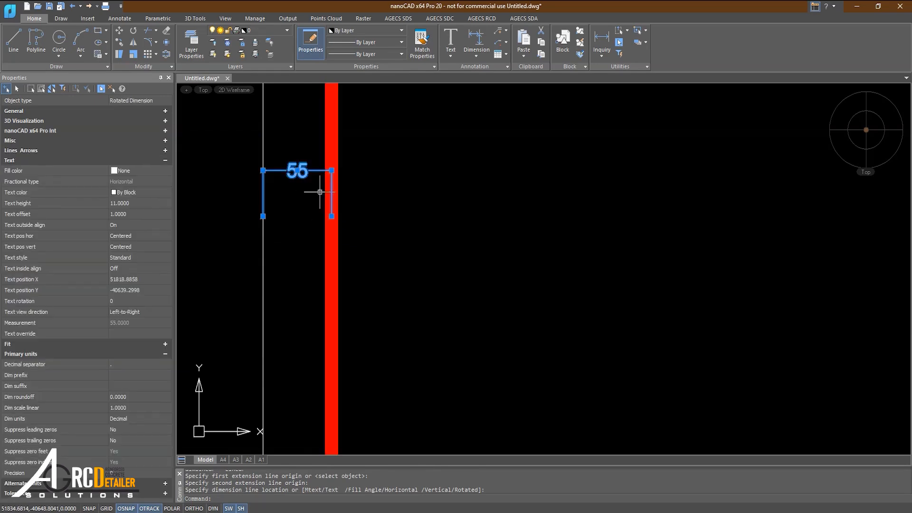
left_click(165, 160)
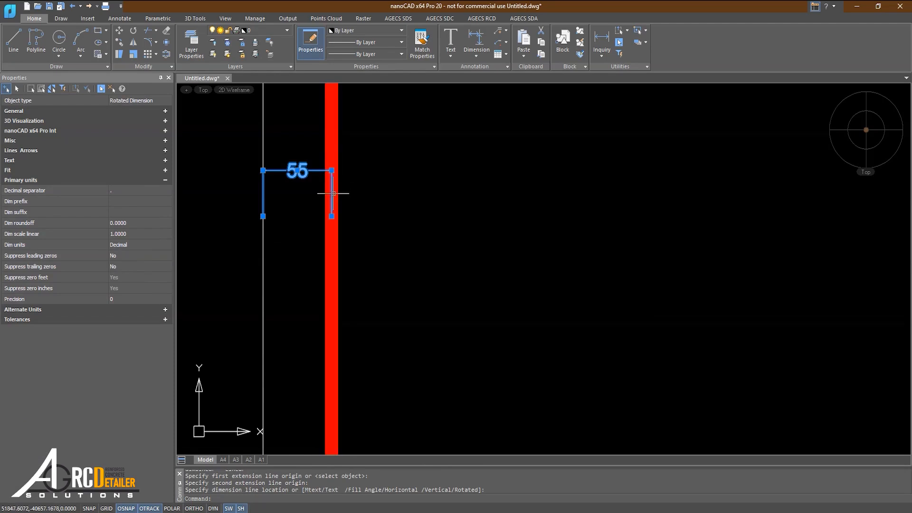
key("Escape")
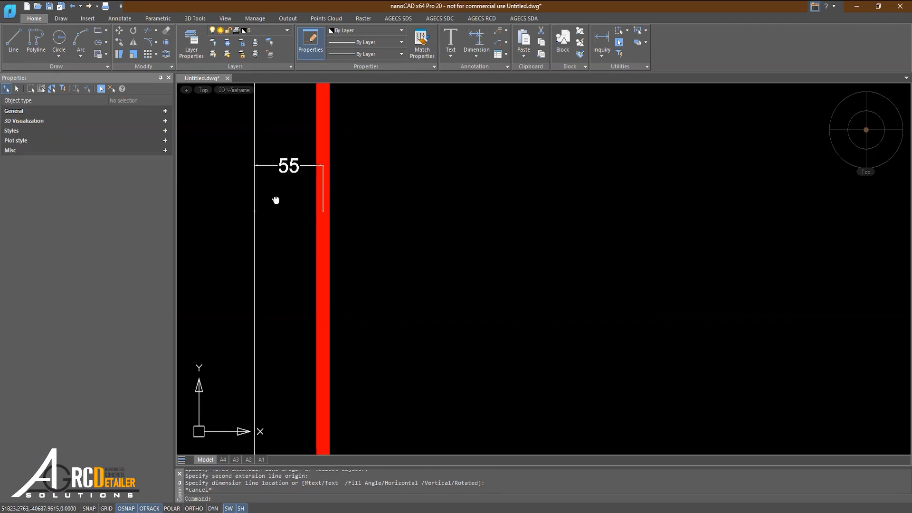
Set the rebar's global cover to 70 mm.
scroll(275, 199, "down", 3)
scroll(315, 271, "up", 5)
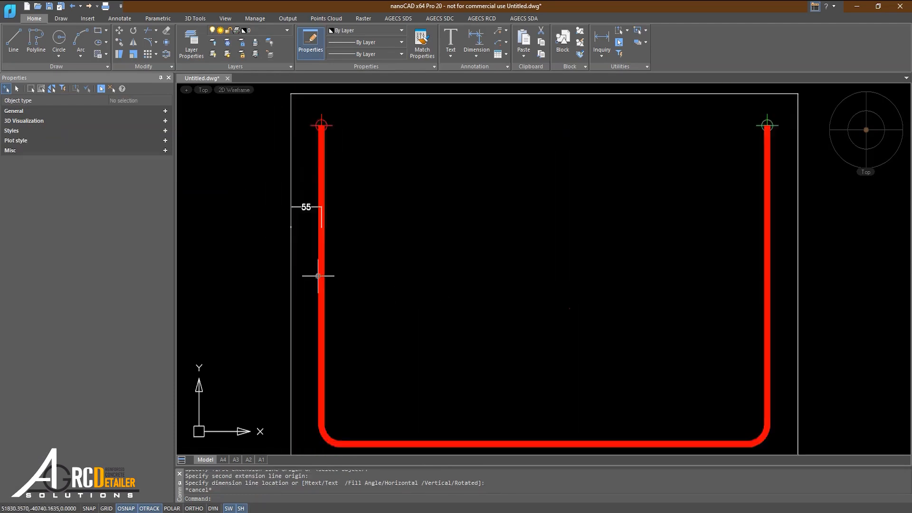
left_click_drag(342, 265, 301, 264)
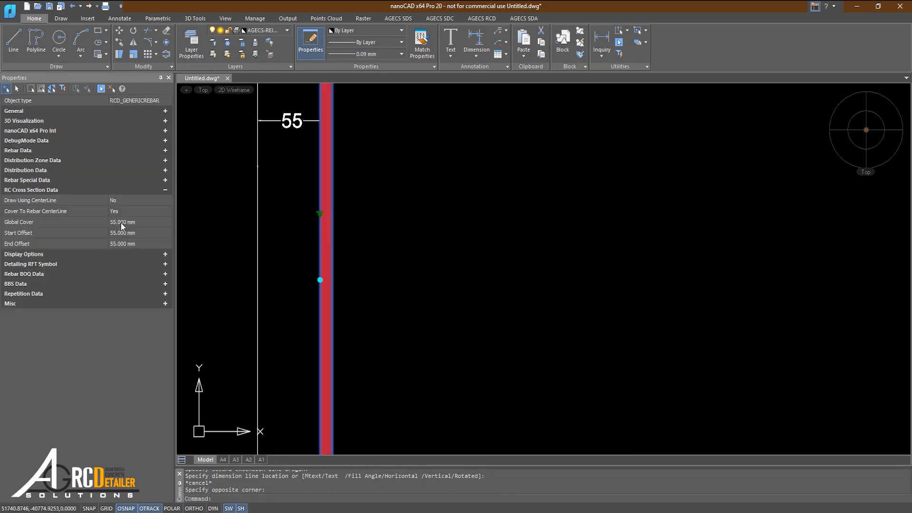
left_click(122, 222)
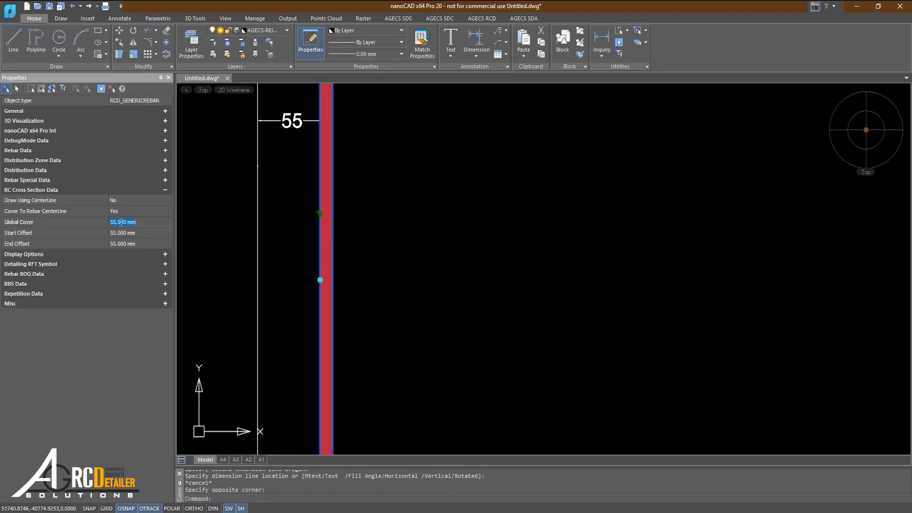
key("Return")
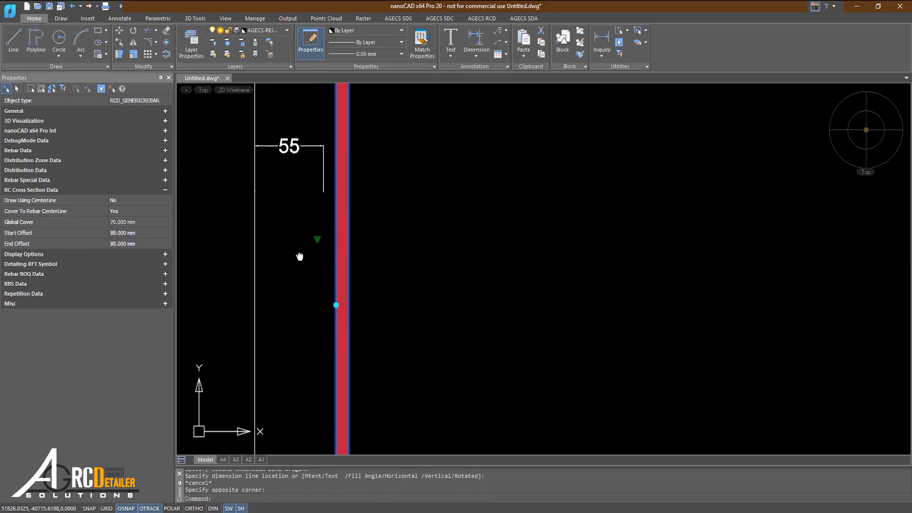
left_click(123, 234)
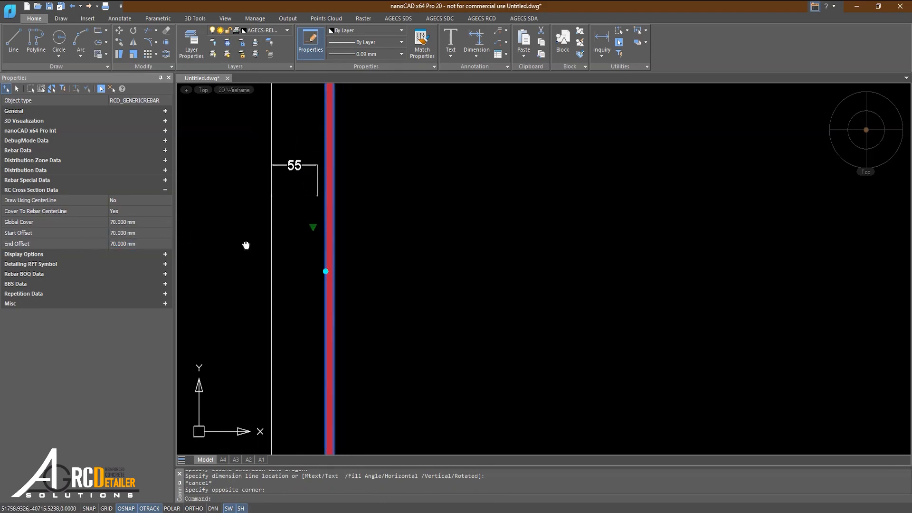
Stretch the cover dimension's endpoint to the shifted rebar centreline and reselect the rebar to compare its cover settings.
middle_click_drag(246, 246, 221, 272)
scroll(278, 175, "up", 2)
key("Escape")
left_click_drag(285, 180, 266, 206)
left_click(266, 205)
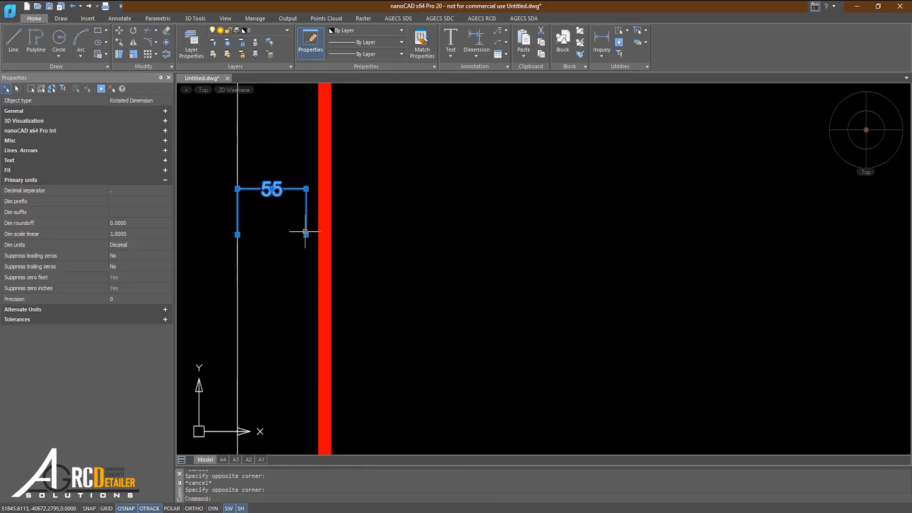
left_click(306, 235)
left_click(325, 235)
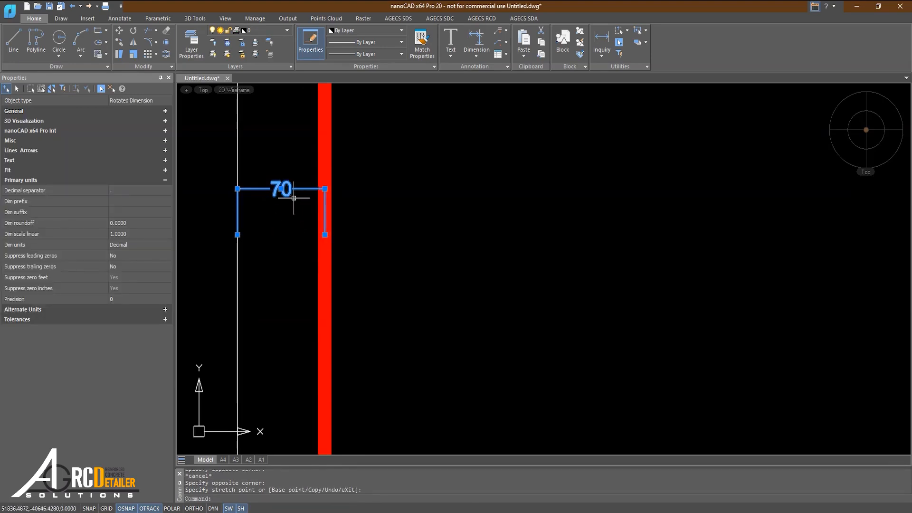
left_click(332, 265)
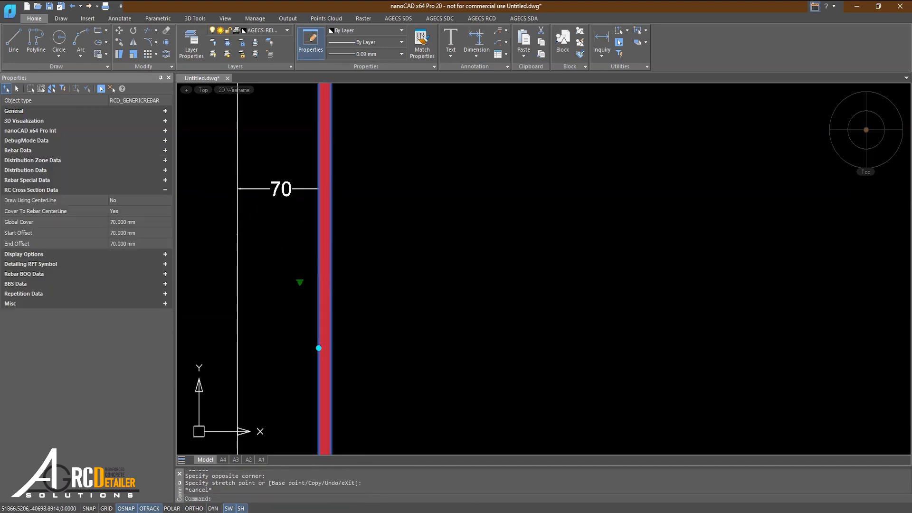
Draw a straight generic rebar from the upper outline's top-left corner down part of its left edge.
scroll(194, 289, "down", 1)
scroll(269, 235, "down", 2)
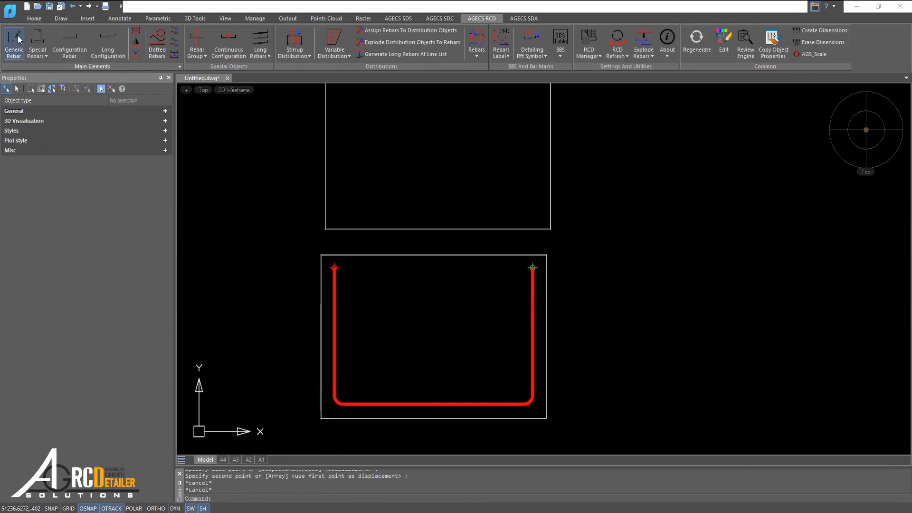
left_click(14, 42)
left_click(315, 145)
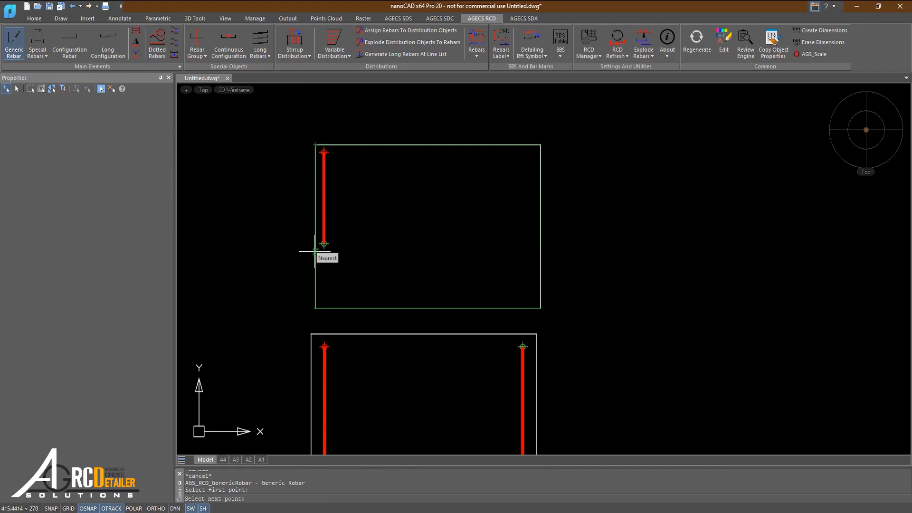
key("Escape")
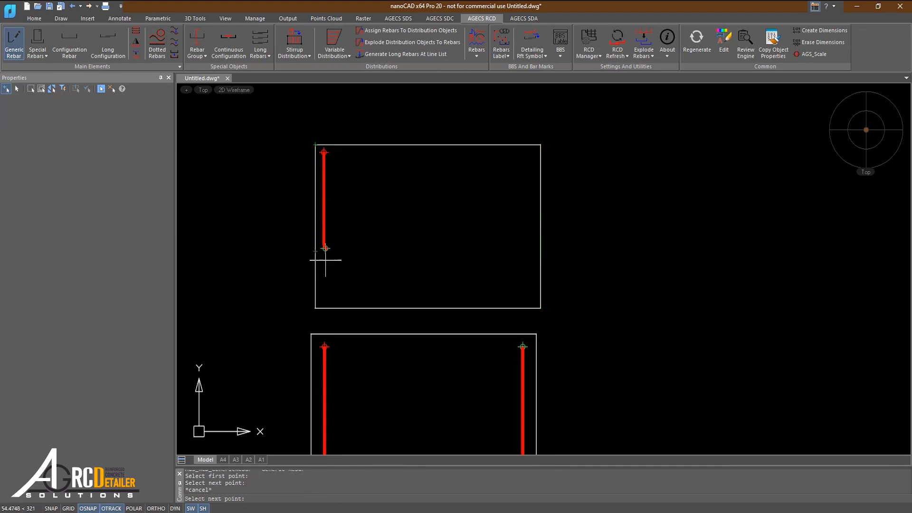
Inspect the newly drawn rebar's RC cross section cover and offset values.
scroll(322, 251, "up", 5)
left_click(326, 172)
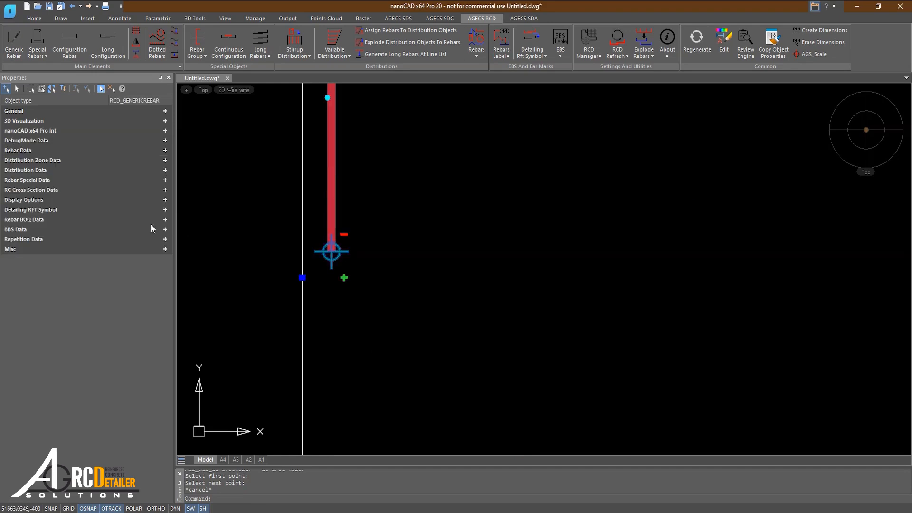
left_click(32, 190)
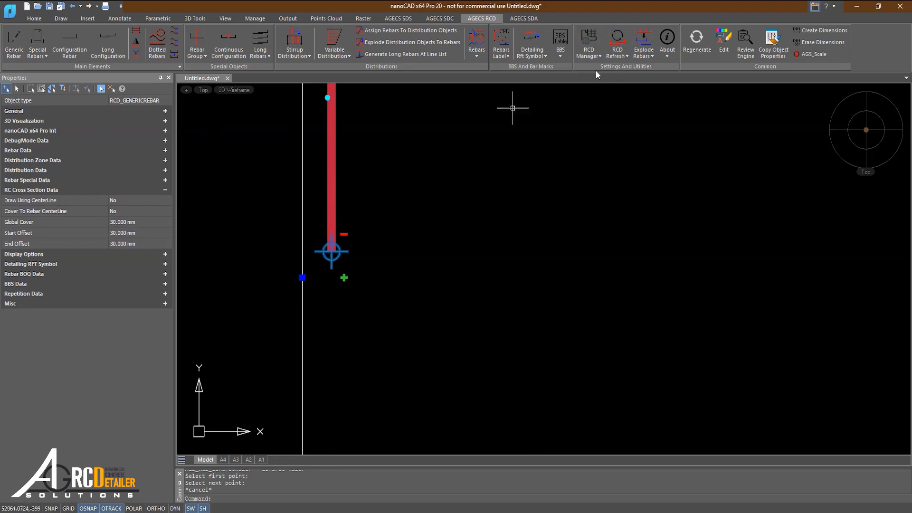
Set the default global cover for generic rebars to 50 mm in the RCD Manager preferences.
left_click(594, 38)
left_click(525, 186)
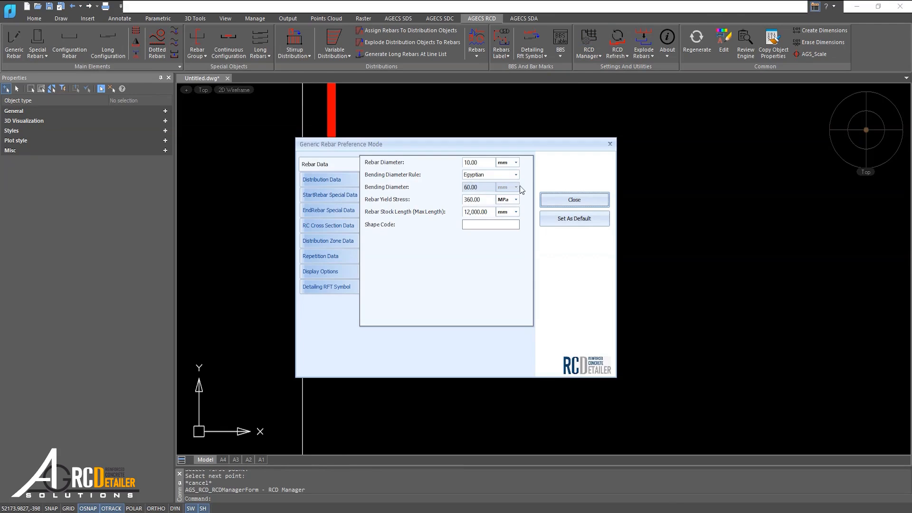
left_click(327, 228)
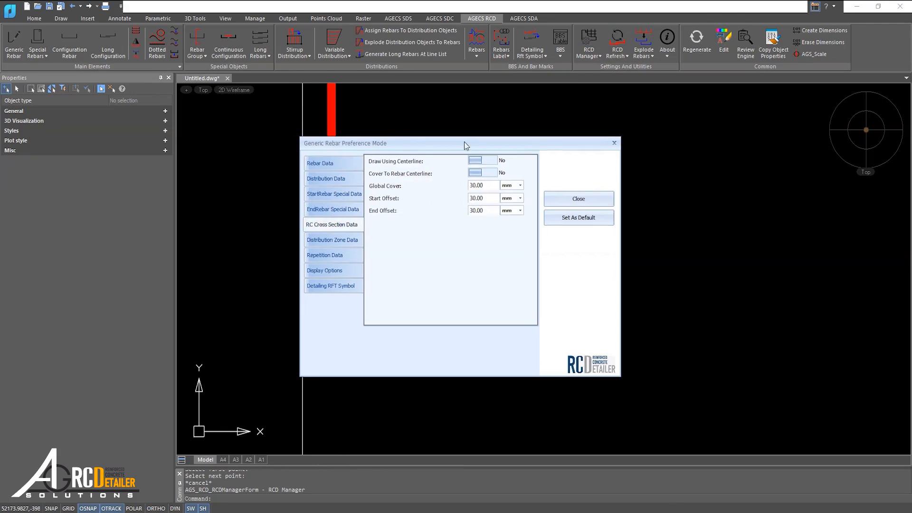
left_click_drag(468, 144, 532, 126)
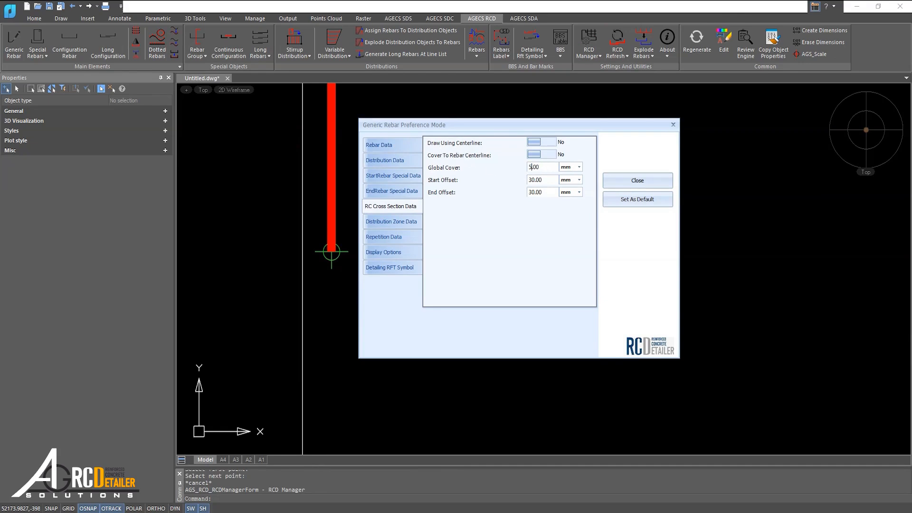
left_click(626, 199)
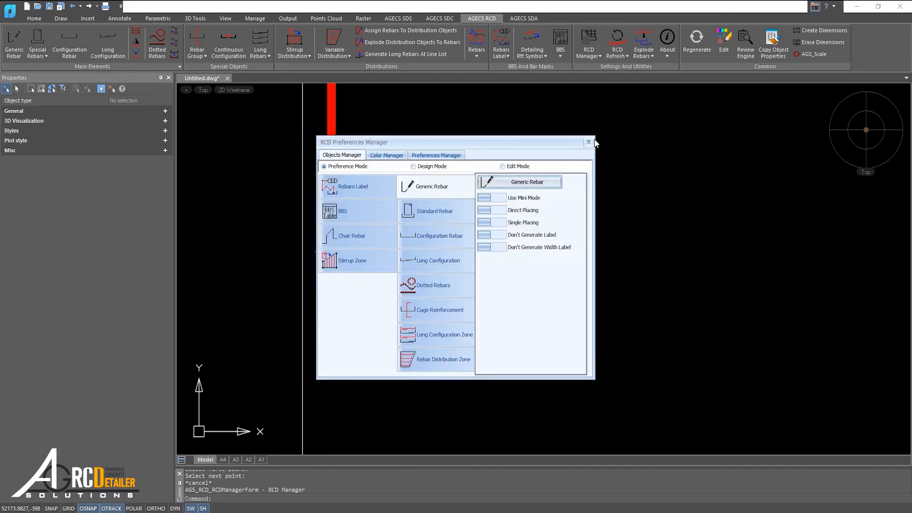
left_click(589, 142)
Remove the straight rebar from the upper outline.
left_click(479, 169)
left_click(330, 252)
key("ctrl+x")
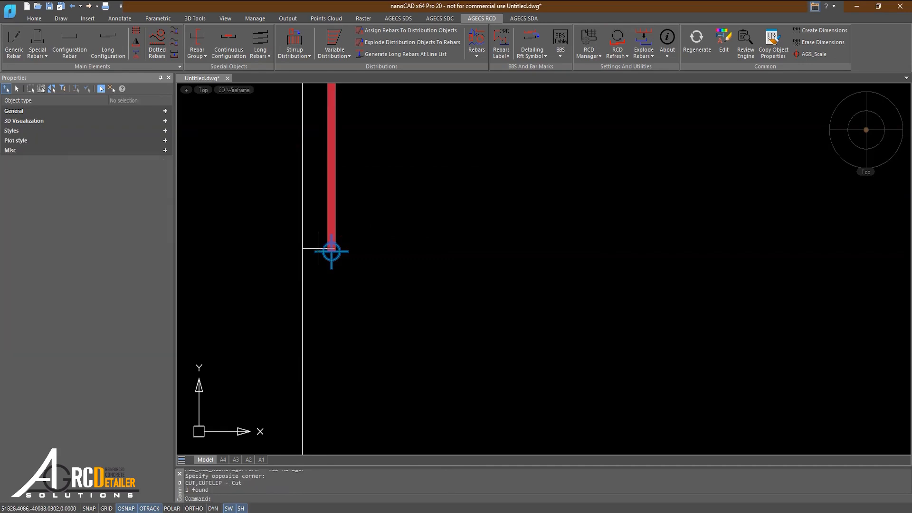
Draw another generic rebar down the upper outline's left edge and check that it uses the new default global cover.
left_click(14, 42)
left_click(358, 162)
left_click(357, 291)
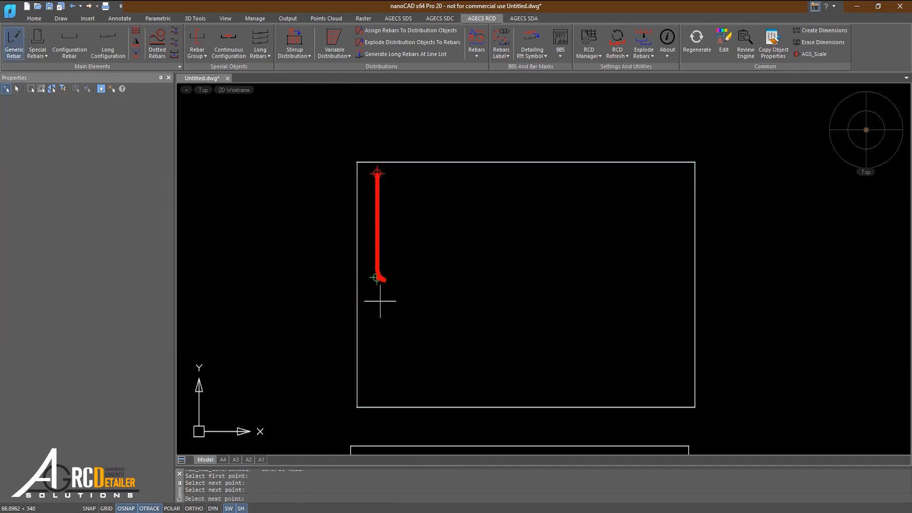
key("Return")
left_click(380, 260)
left_click(100, 227)
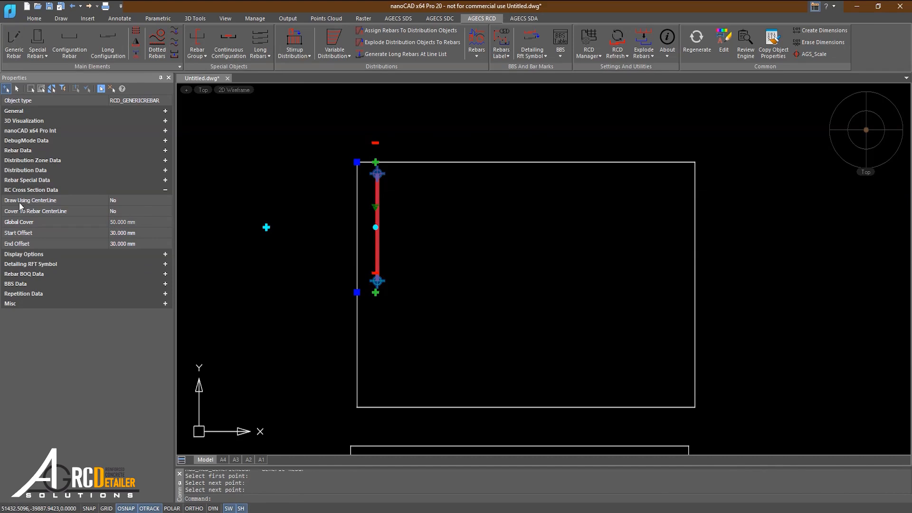
Enable Draw Using CenterLine for the straight generic rebar on the upper outline's vertical edge.
scroll(375, 204, "up", 2)
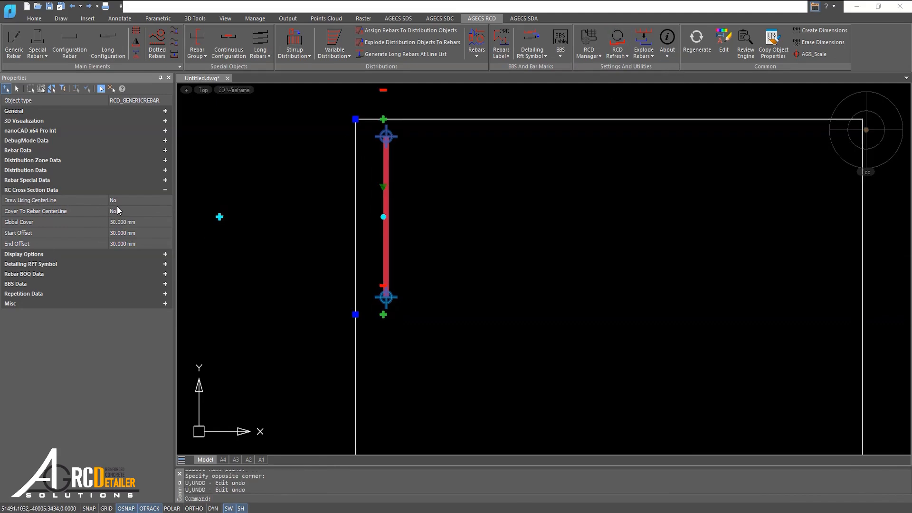
left_click(124, 201)
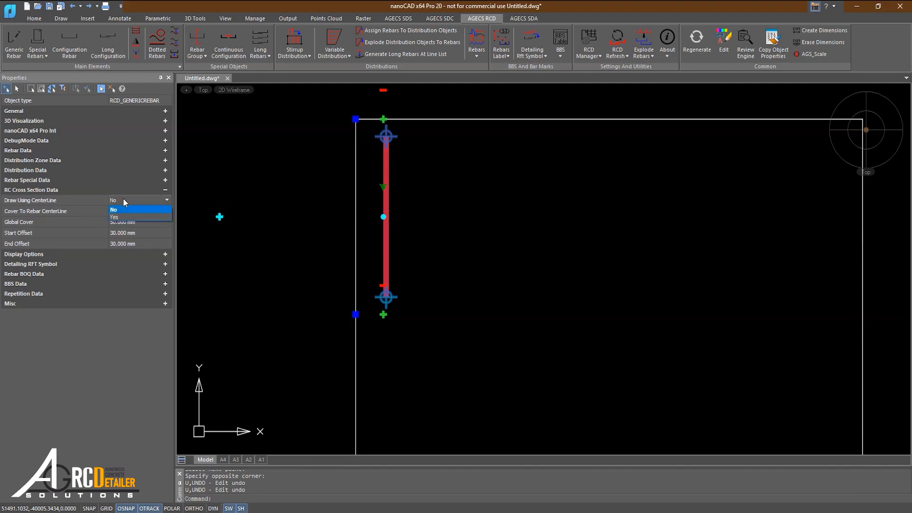
left_click(106, 224)
left_click(83, 233)
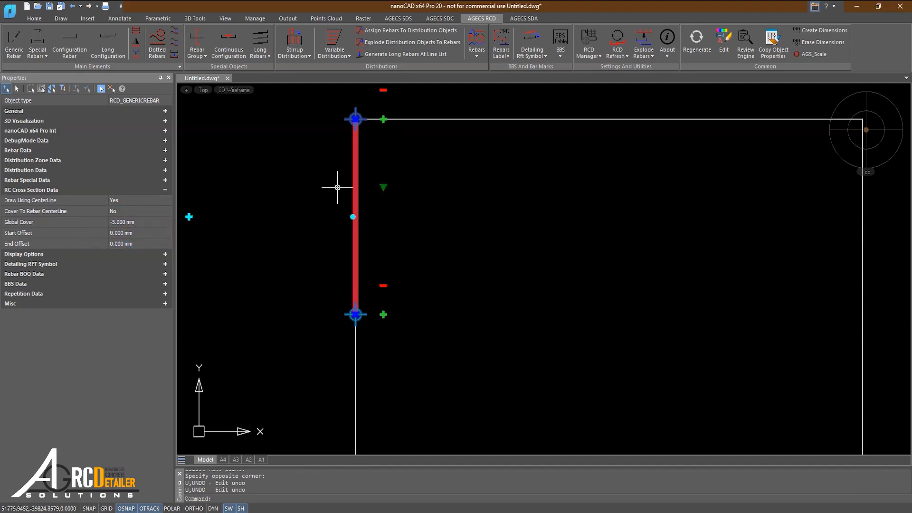
middle_click_drag(231, 230, 233, 239)
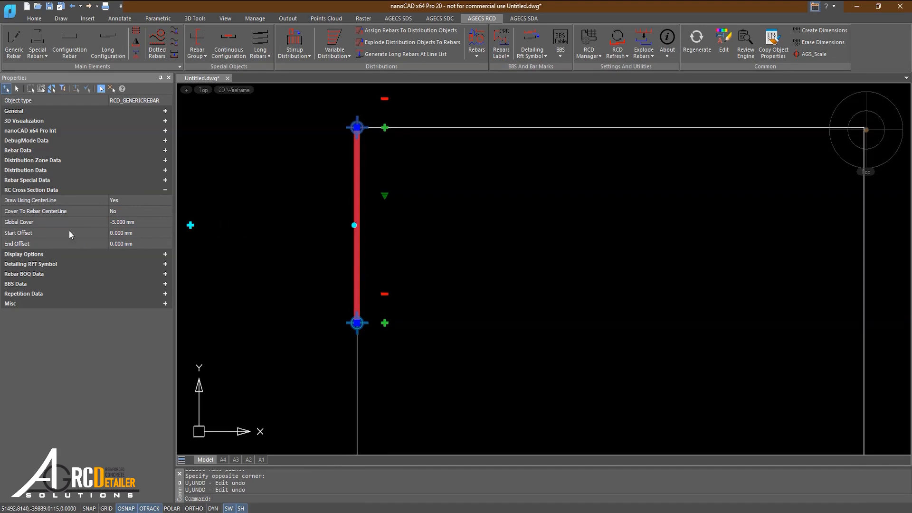
Examine how the straight rebar's centreline sits on the upper outline's edge.
scroll(356, 143, "up", 5)
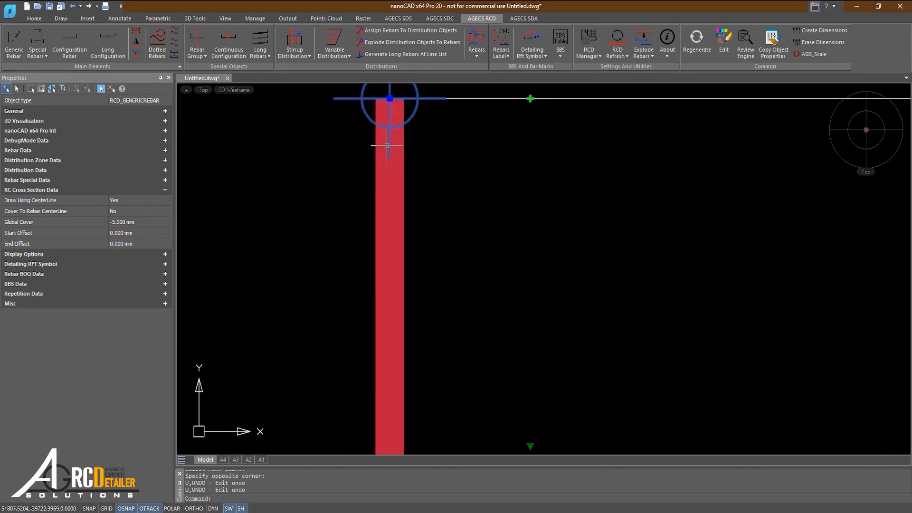
key("Escape")
left_click(403, 141)
scroll(401, 207, "down", 2)
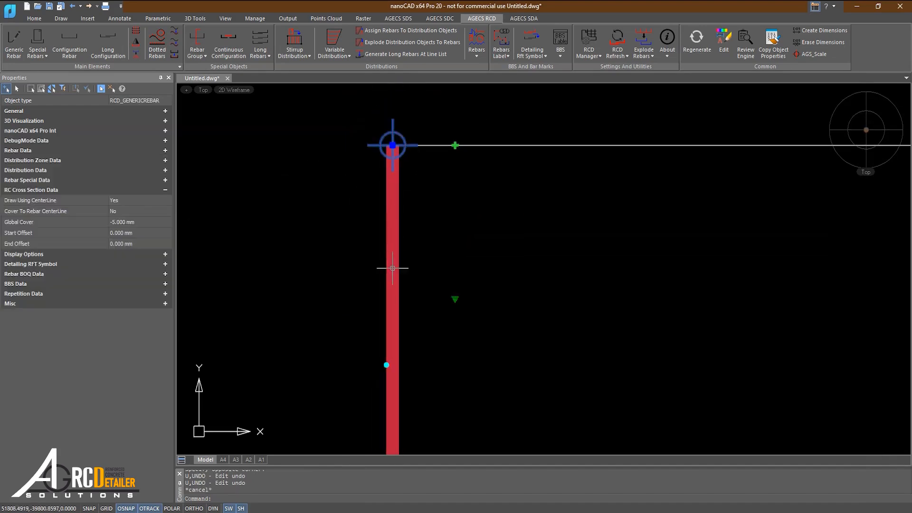
scroll(389, 266, "down", 2)
scroll(408, 318, "down", 2)
scroll(411, 324, "down", 3)
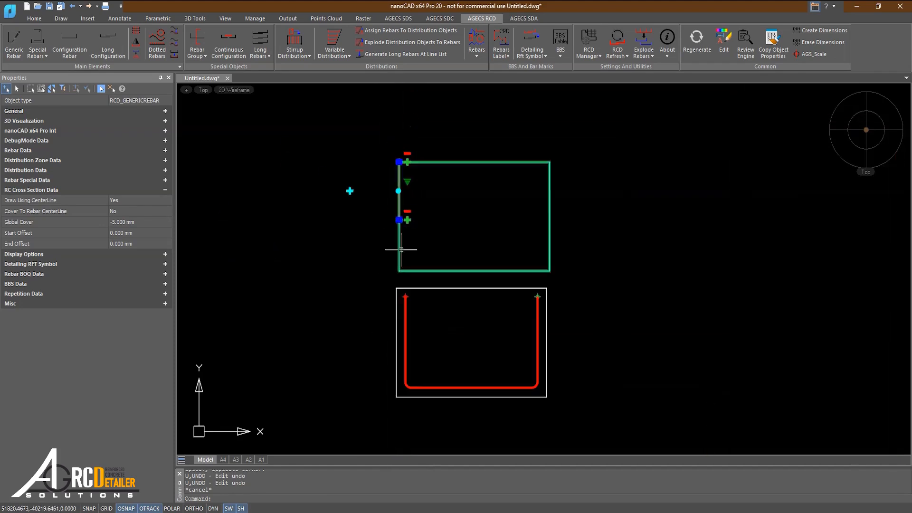
key("Escape")
Enable Draw Using CenterLine for the U-shaped generic rebar in the lower outline.
scroll(412, 323, "up", 3)
left_click(397, 289)
left_click(368, 316)
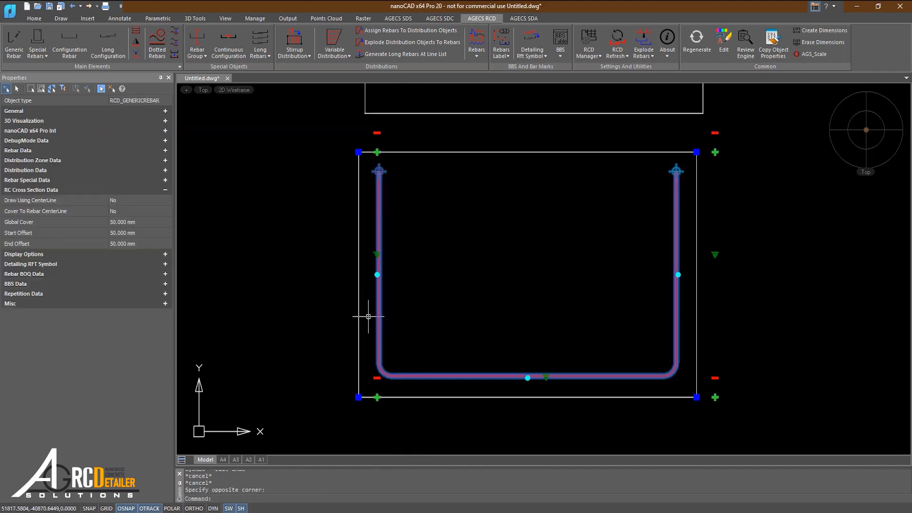
left_click(126, 204)
left_click(126, 203)
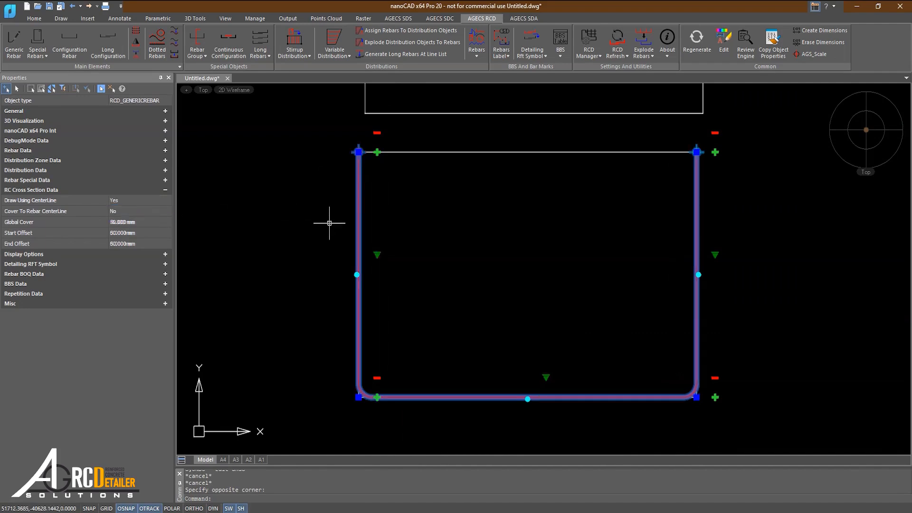
Examine the U-shaped rebar's end and corners against the lower outline polyline.
key("Escape")
scroll(358, 169, "up", 6)
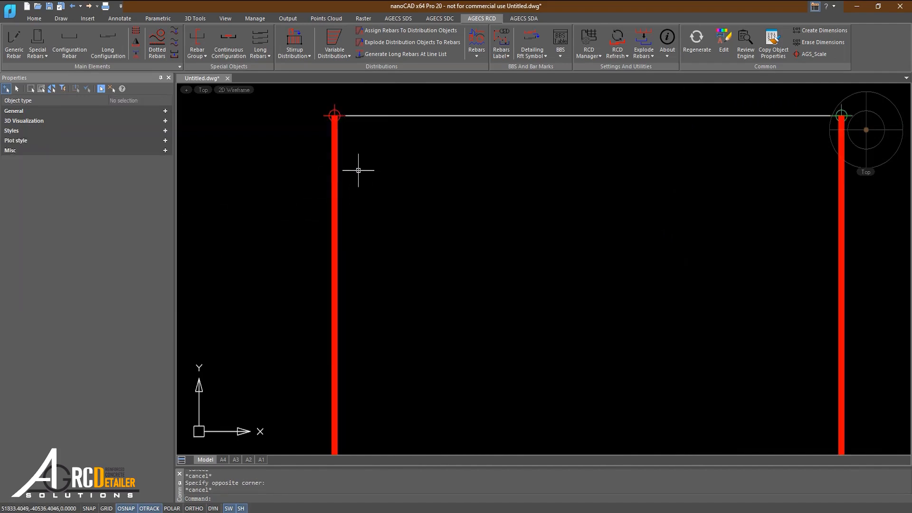
left_click(340, 117)
scroll(273, 220, "up", 2)
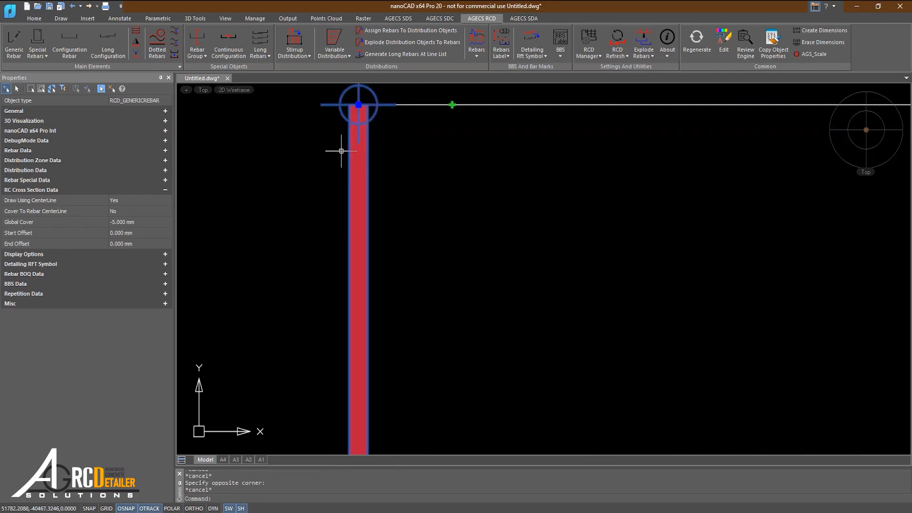
key("Escape")
left_click(413, 105)
scroll(401, 185, "down", 1)
scroll(369, 144, "down", 4)
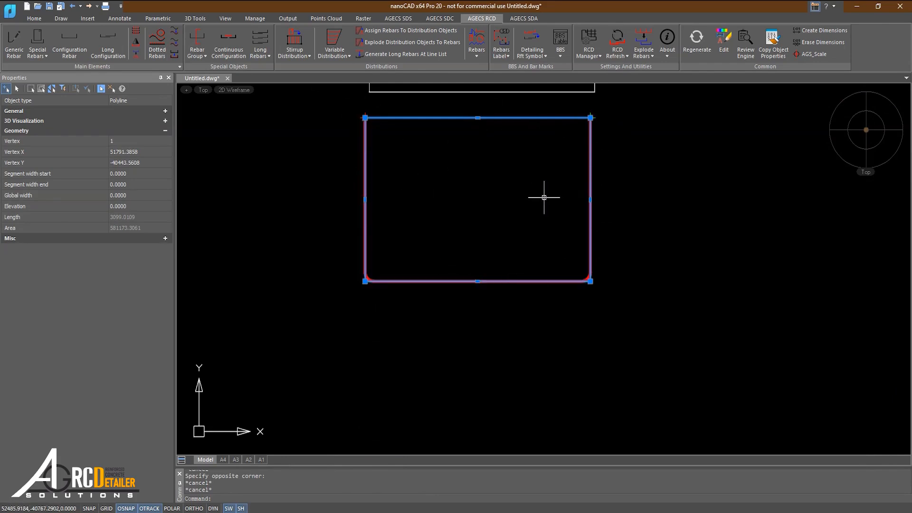
scroll(382, 196, "up", 2)
key("Escape")
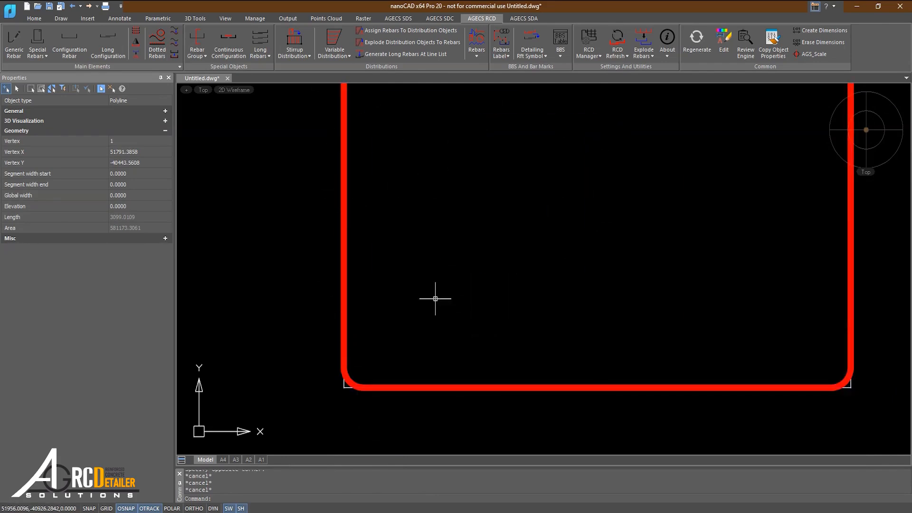
Set Draw Using Centerline to Yes as the generic rebar default in the RCD Manager preferences.
left_click(583, 38)
left_click(501, 188)
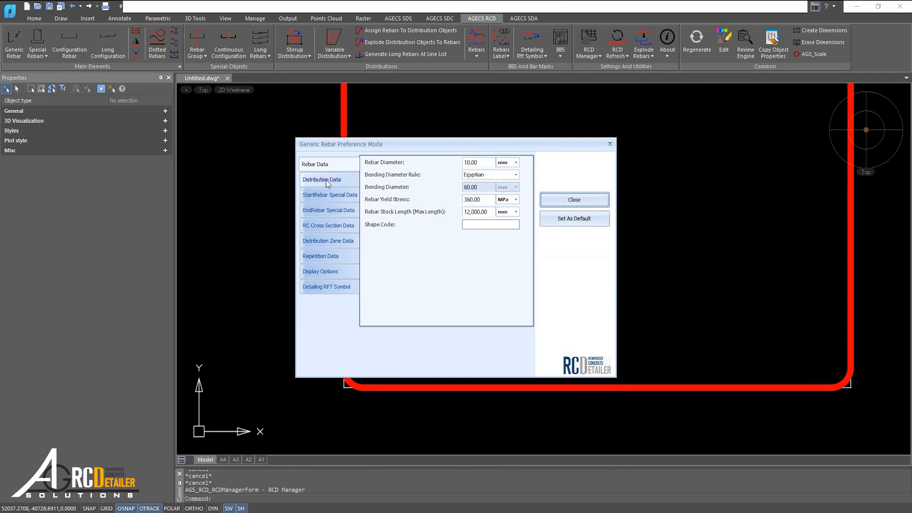
left_click(319, 231)
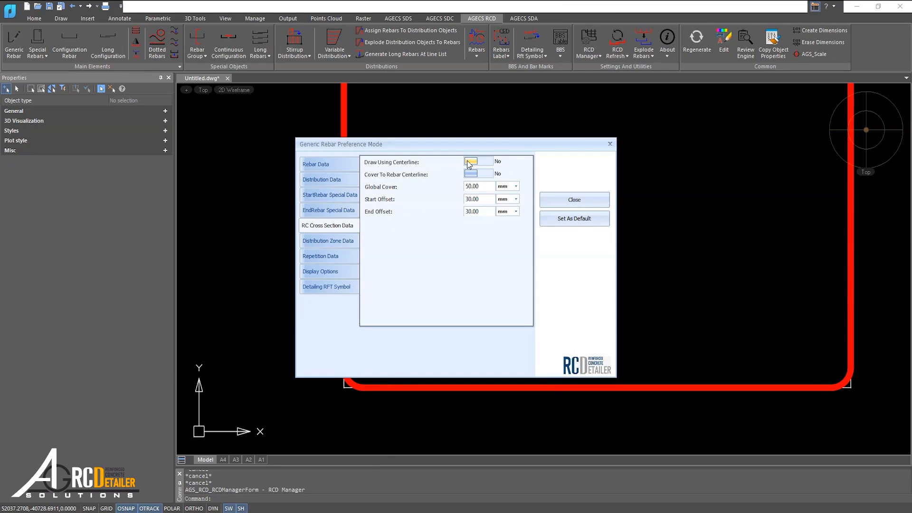
left_click(569, 220)
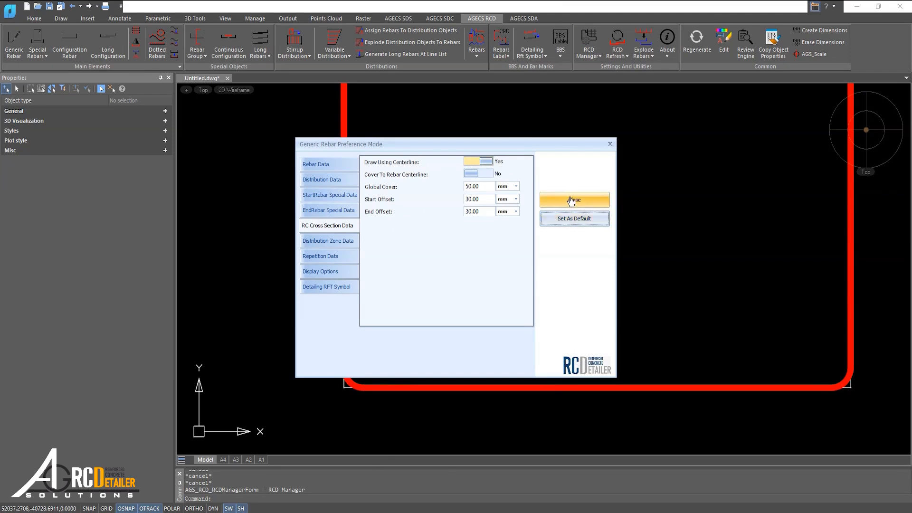
left_click(572, 200)
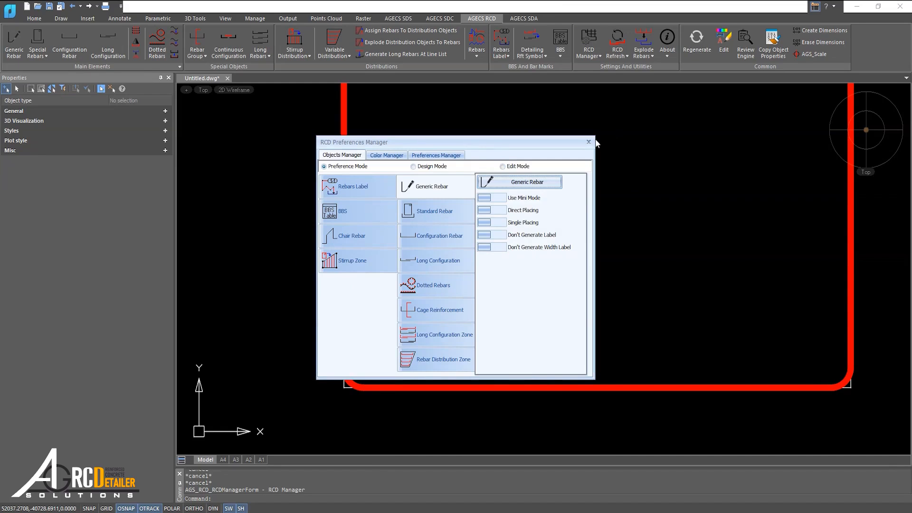
left_click(589, 141)
Draw a four-segment zigzag generic rebar freely inside the lower outline.
left_click(13, 43)
left_click(398, 237)
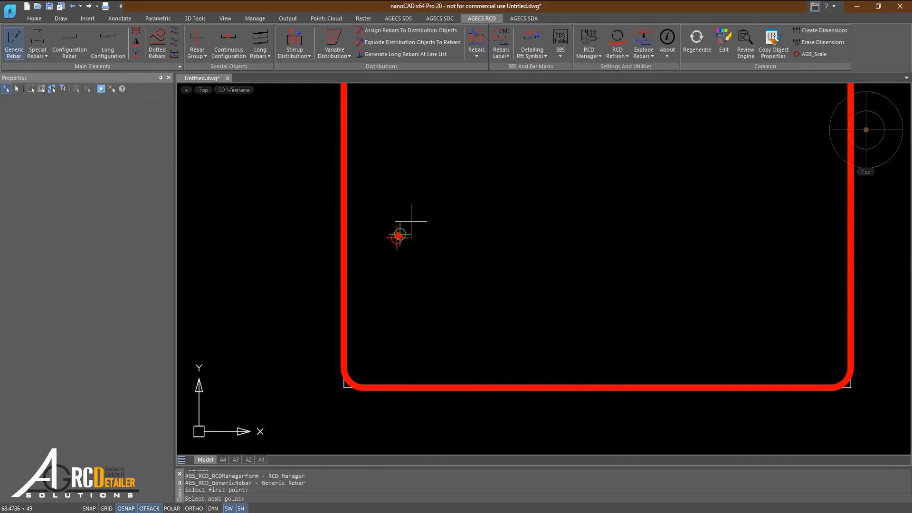
left_click(505, 164)
left_click(622, 210)
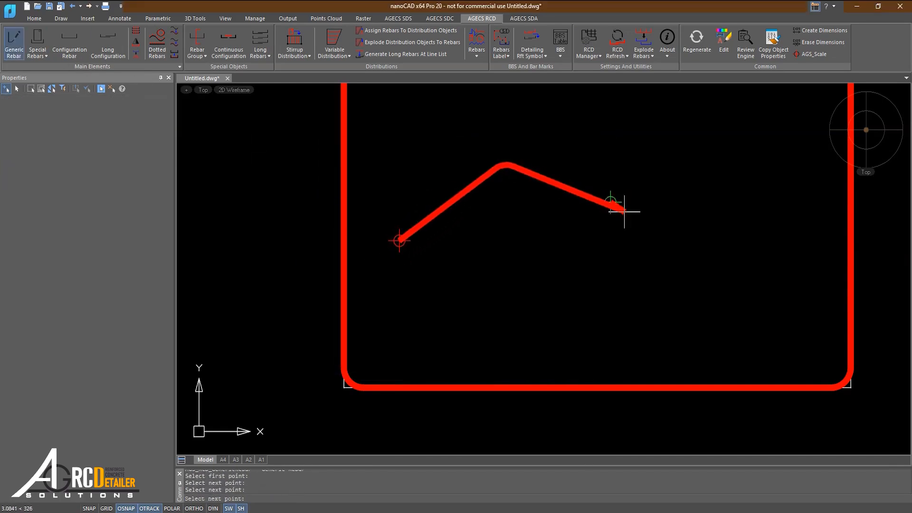
left_click(680, 140)
left_click(765, 181)
key("Escape")
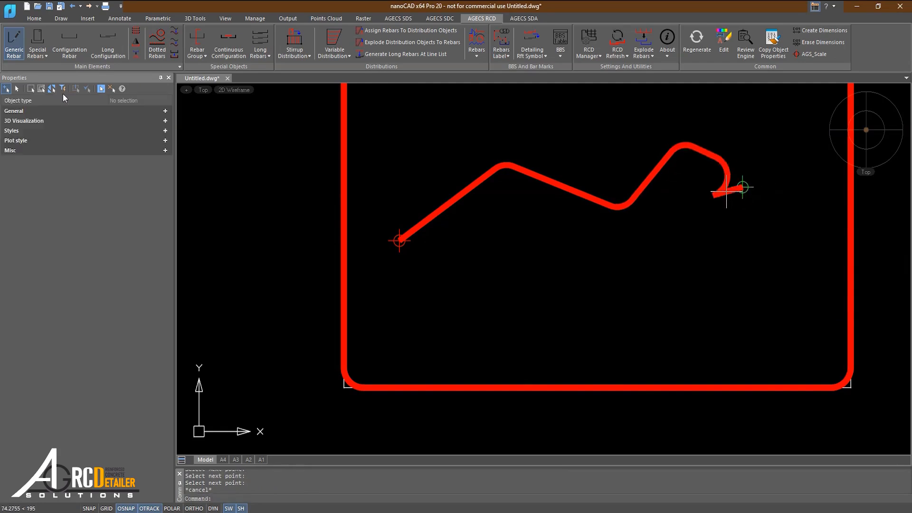
Draw an open four-segment polyline in the empty area beside the two rectangular outlines.
left_click(34, 18)
left_click(36, 43)
scroll(409, 198, "down", 4)
mouse_move(311, 233)
middle_mouse_down()
mouse_move(498, 258)
mouse_move(508, 293)
middle_mouse_up()
left_click(446, 246)
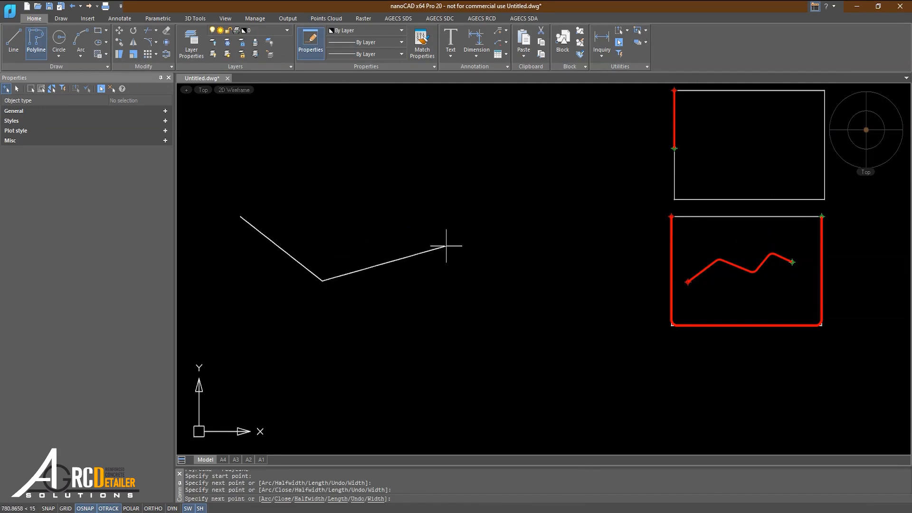
left_click(509, 173)
left_click(379, 118)
key("Return")
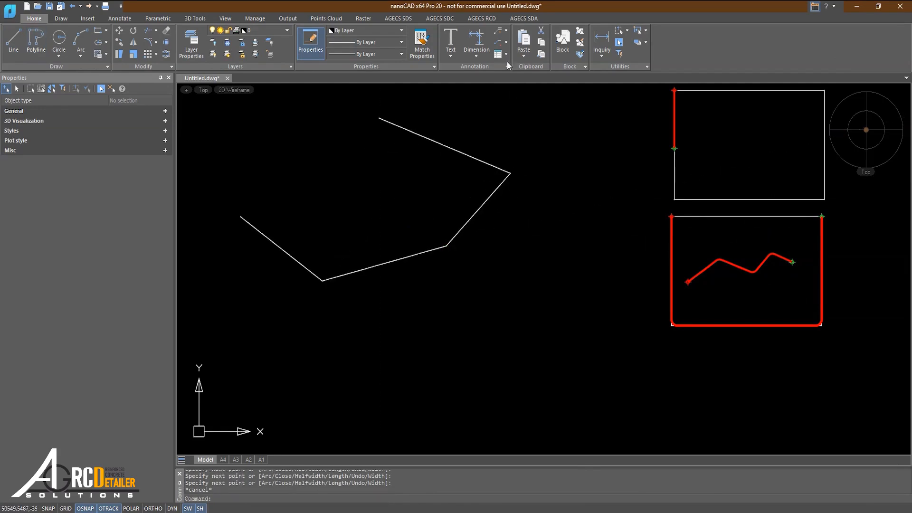
Draw a generic rebar along the new open polyline through all of its vertices.
left_click(482, 18)
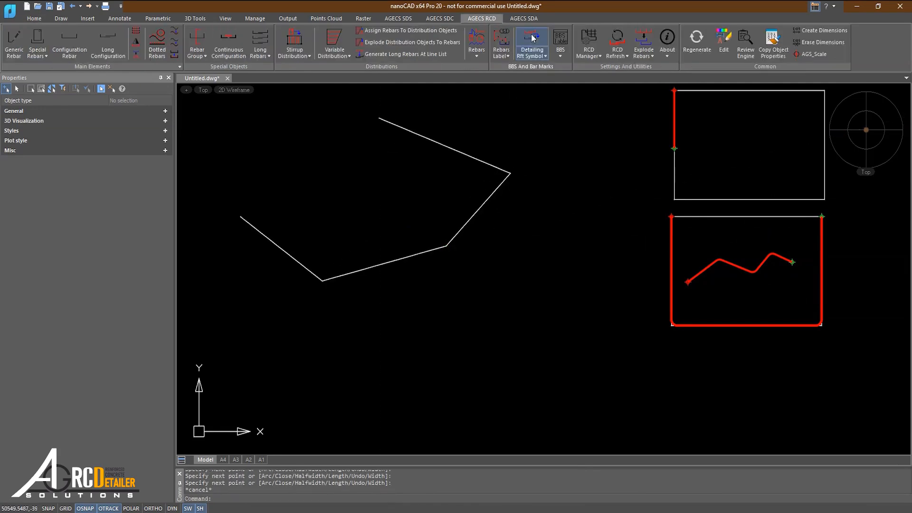
left_click(14, 42)
scroll(217, 218, "up", 2)
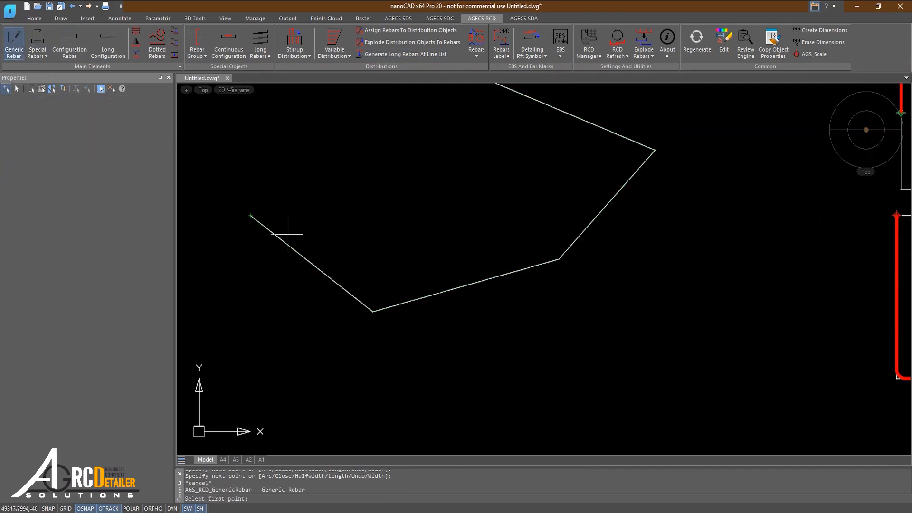
scroll(280, 232, "up", 2)
left_click(244, 209)
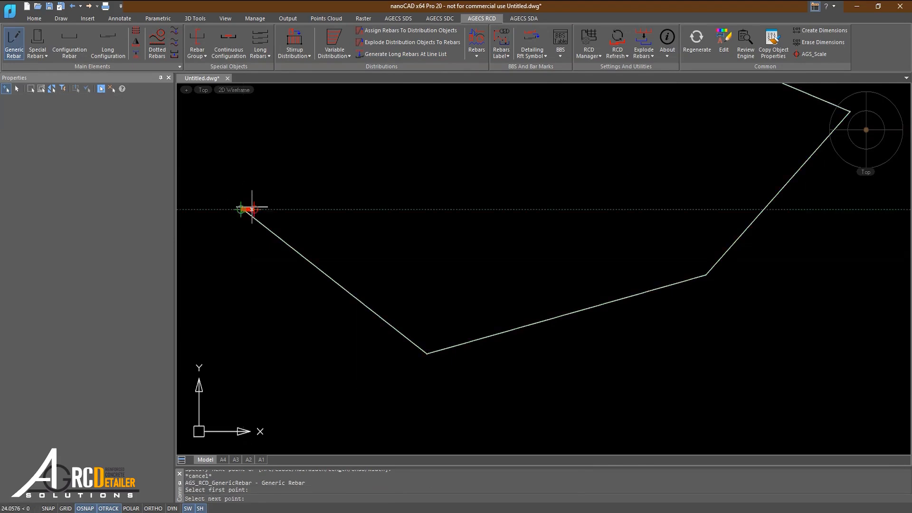
left_click(427, 352)
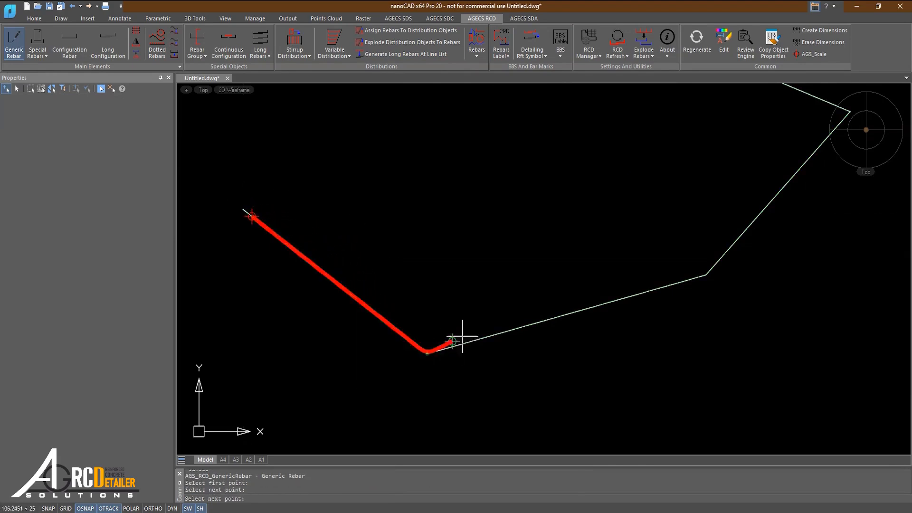
left_click(706, 273)
middle_click_drag(703, 272, 545, 324)
left_click(691, 164)
middle_click_drag(517, 143, 575, 276)
left_click(453, 173)
key("Escape")
Set the start and end offsets of the rebar on the open polyline to 0 mm.
middle_click_drag(456, 212, 496, 170)
scroll(496, 170, "down", 4)
scroll(374, 257, "up", 5)
left_click(315, 231)
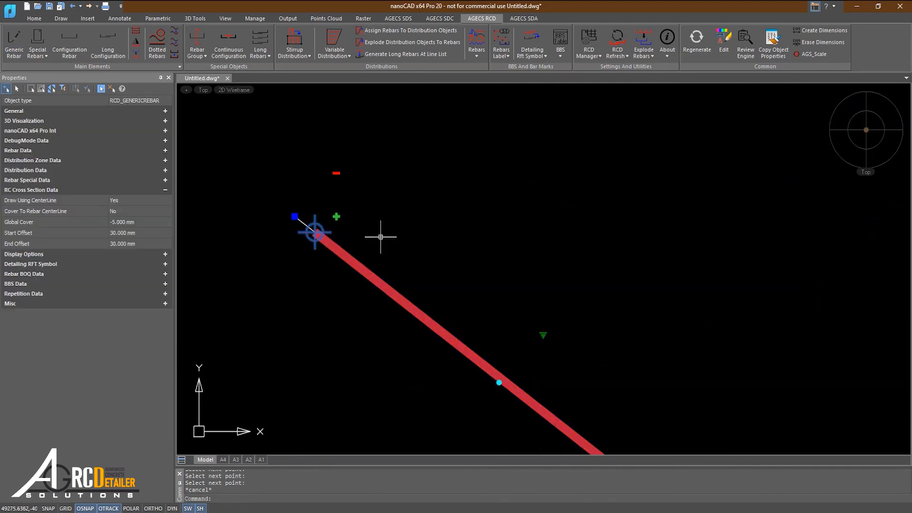
scroll(380, 237, "down", 3)
left_click(138, 235)
type("0")
key("Return")
scroll(633, 212, "down", 2)
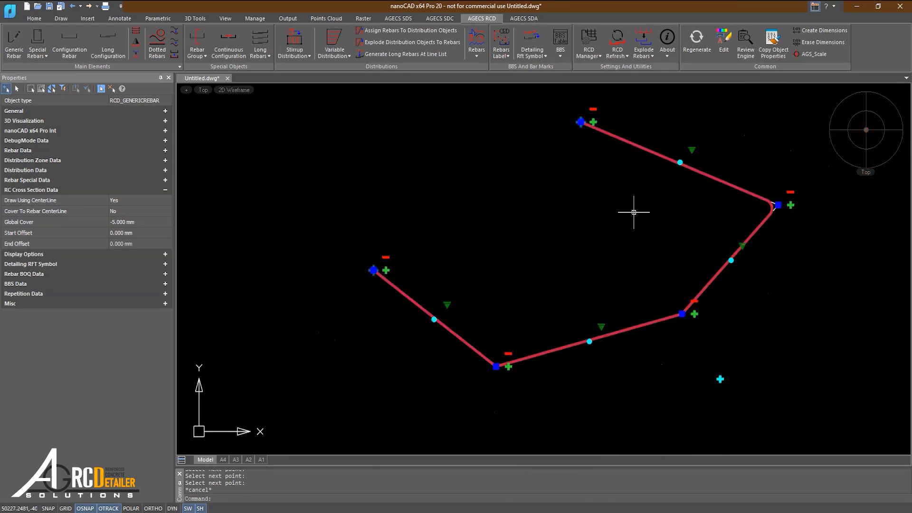
key("Escape")
Examine both rebar ends against the open polyline and inspect the rebar's RC cross section values.
scroll(587, 116, "up", 6)
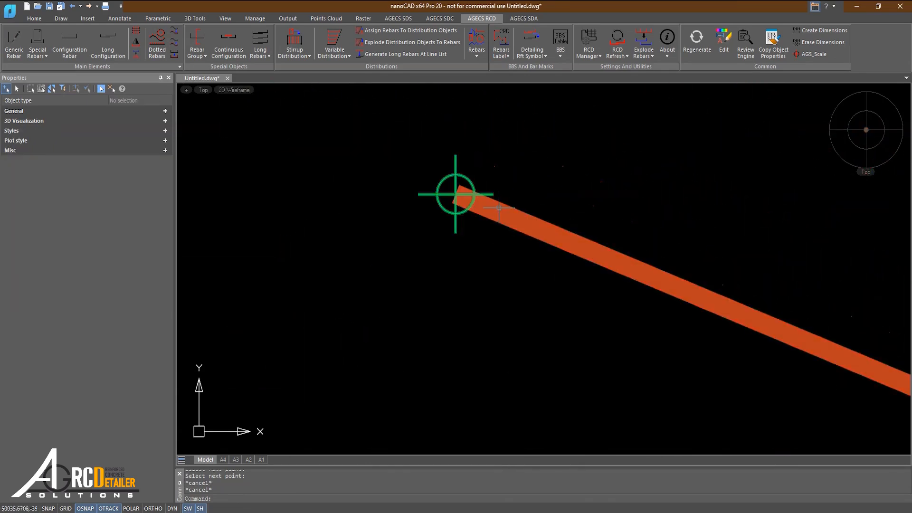
left_click(500, 209)
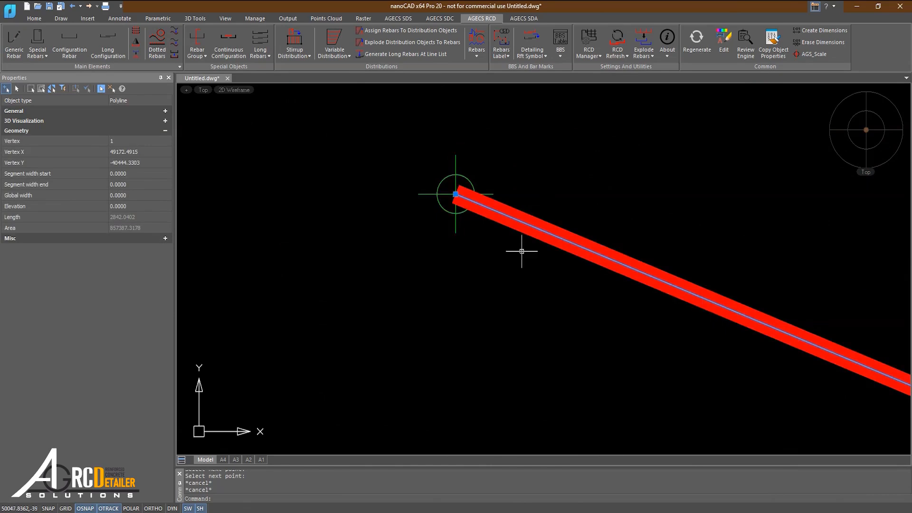
scroll(522, 251, "down", 6)
scroll(597, 305, "up", 4)
scroll(497, 352, "down", 1)
scroll(498, 352, "down", 1)
scroll(319, 313, "up", 4)
scroll(336, 239, "up", 2)
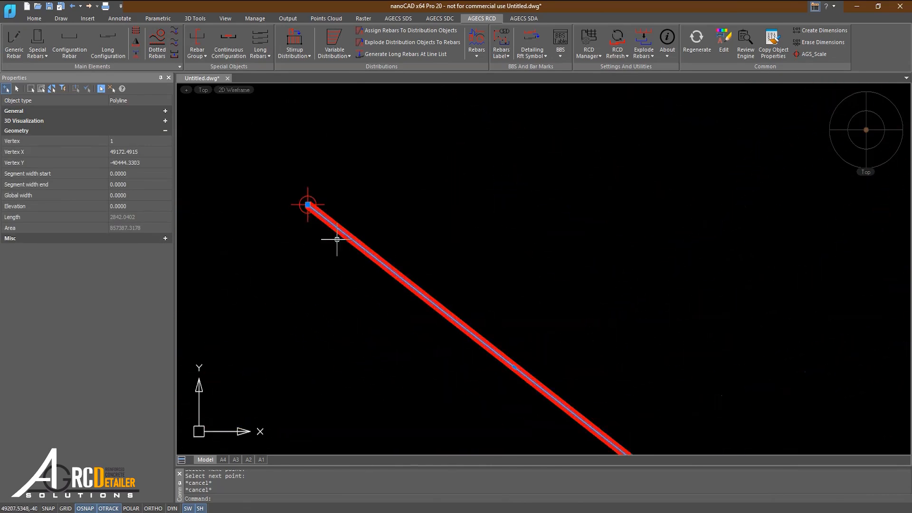
key("Escape")
scroll(314, 215, "up", 3)
left_click(343, 209)
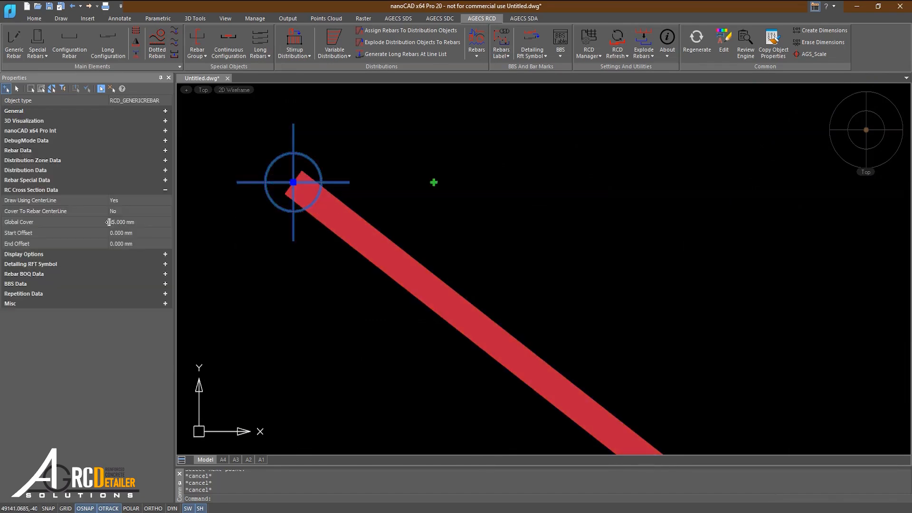
middle_click_drag(367, 217, 367, 228)
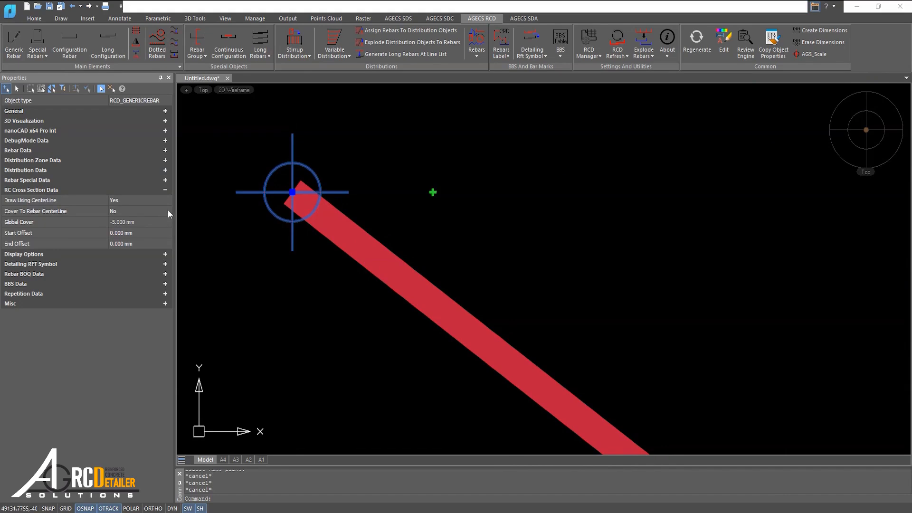
Try to edit the rebar's global cover while Draw Using CenterLine is on.
left_click(137, 222)
key("Return")
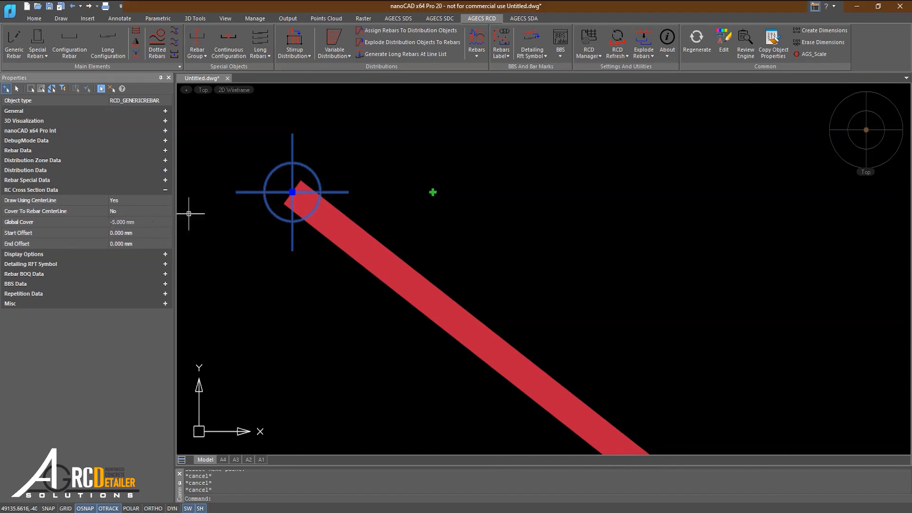
left_click(142, 221)
key("Return")
Turn off Draw Using CenterLine for the open-polyline rebar and set its global cover to 50 mm.
left_click(125, 200)
left_click(125, 200)
left_click(125, 212)
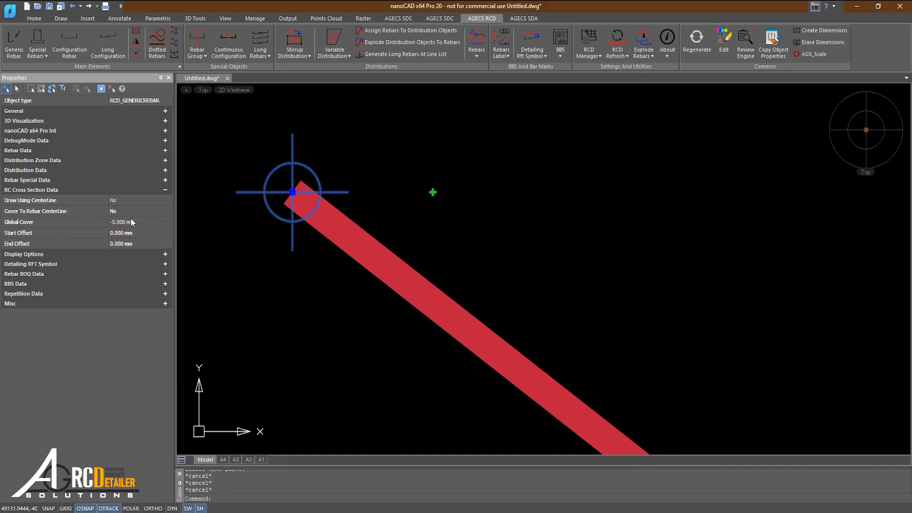
type("50")
key("Return")
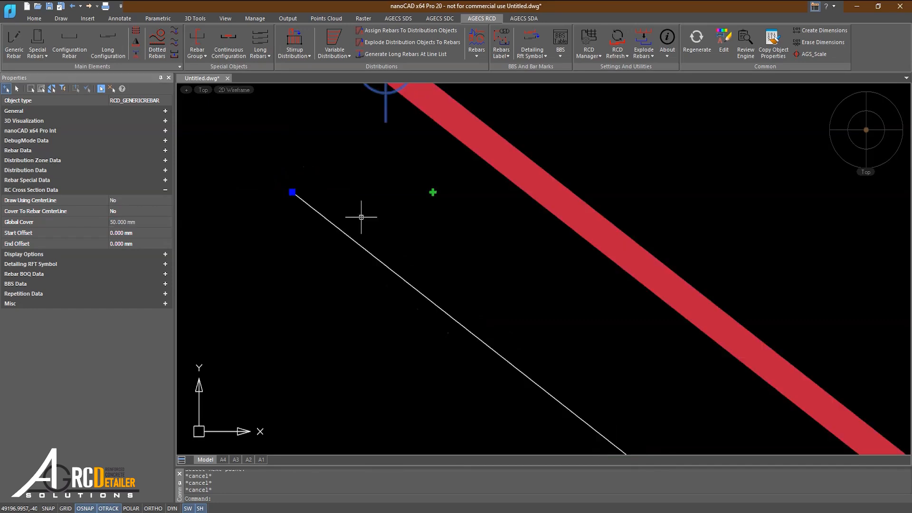
scroll(257, 227, "down", 2)
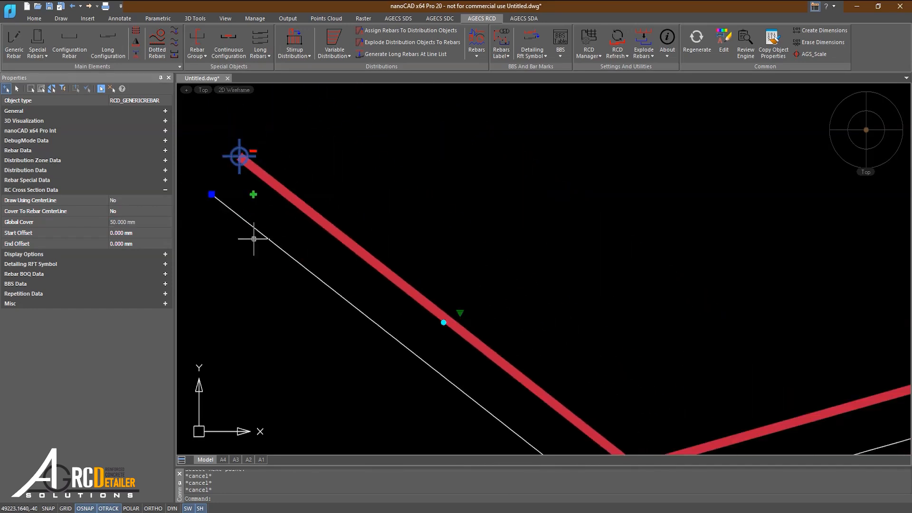
scroll(303, 228, "down", 5)
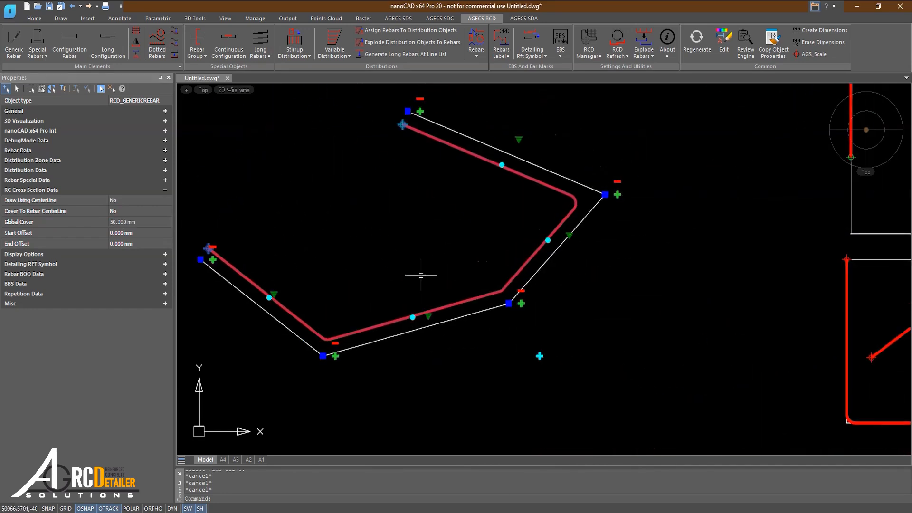